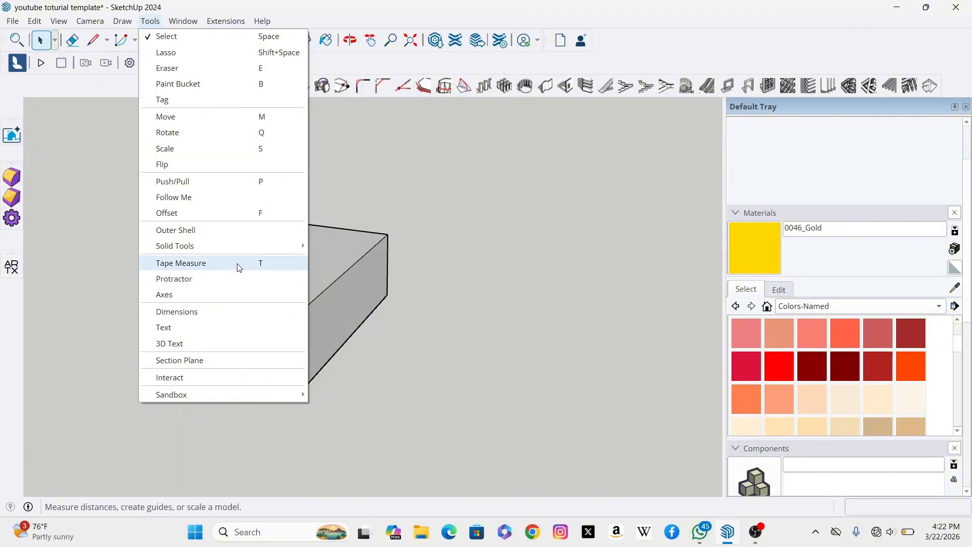
click(389, 188)
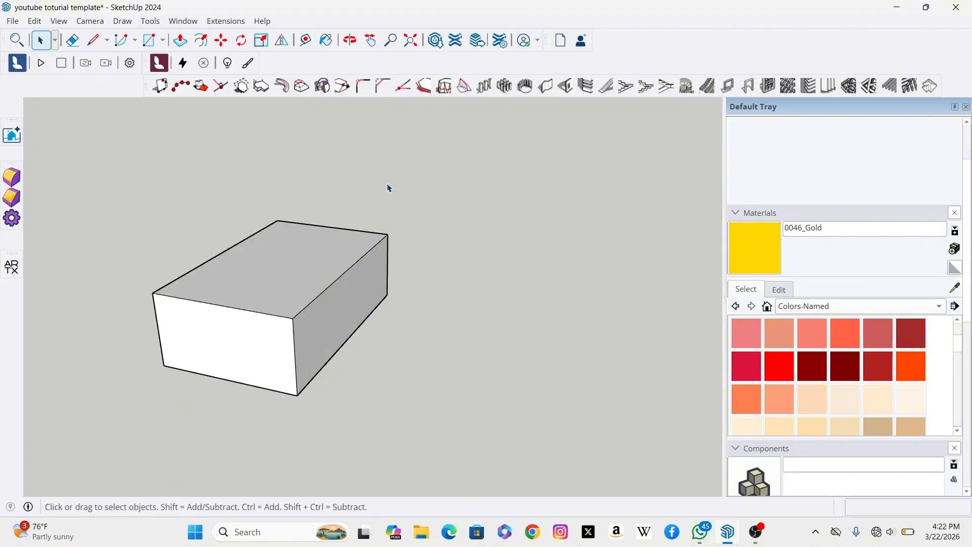
click(326, 40)
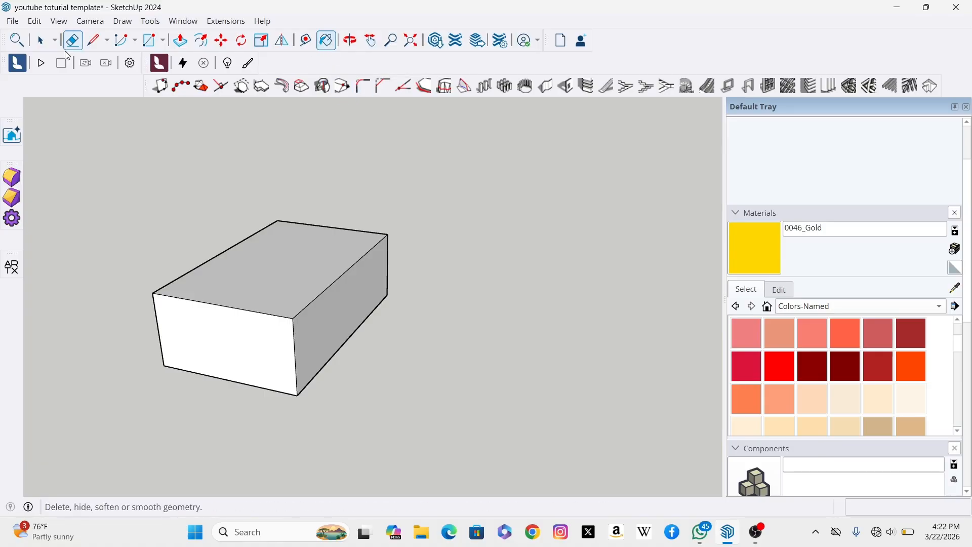
click(40, 40)
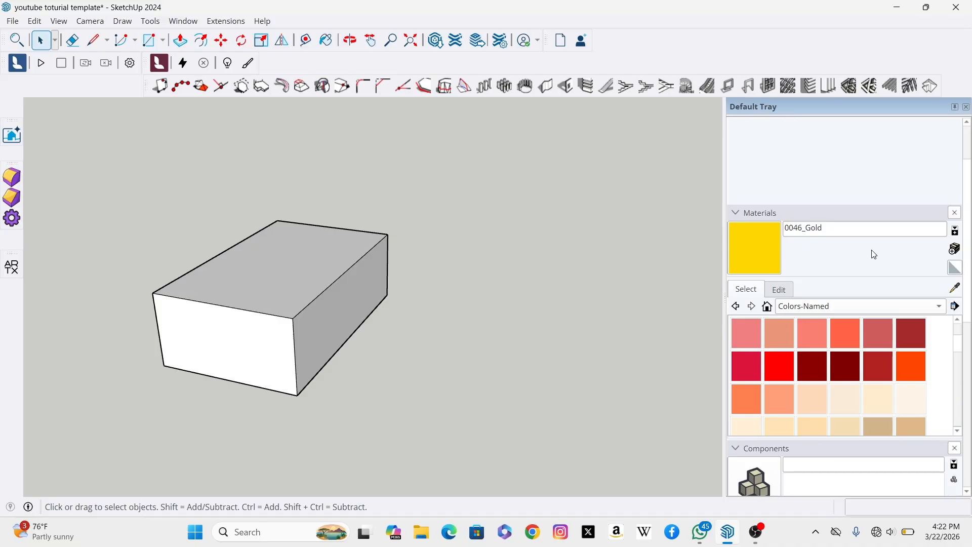
Step: Paint the box's top, front and side faces with the 0046_Gold material
click(942, 307)
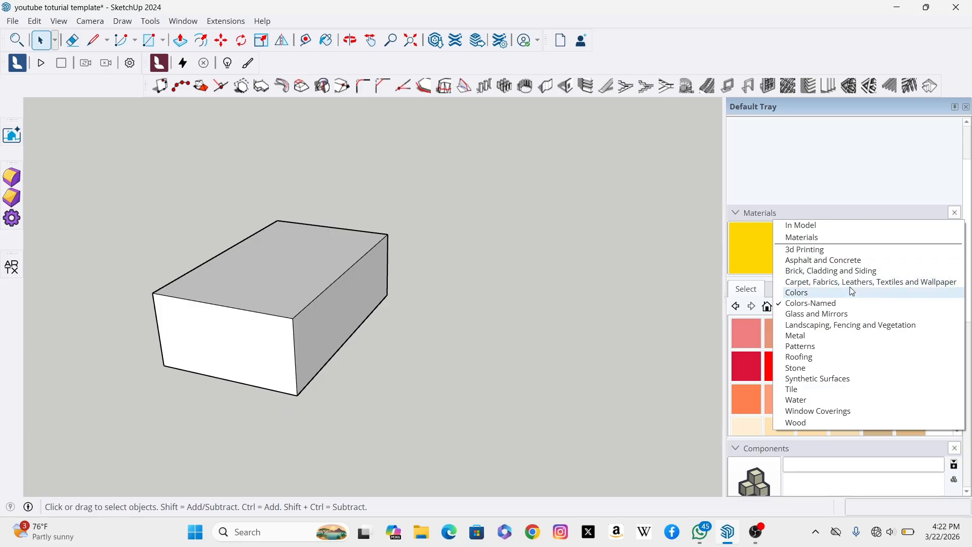
click(742, 248)
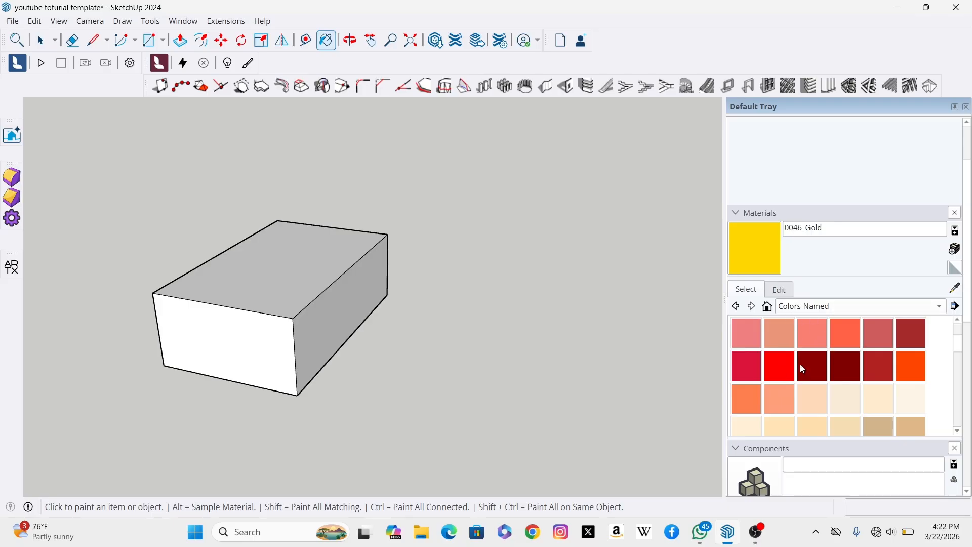
scroll(800, 364, down, 2)
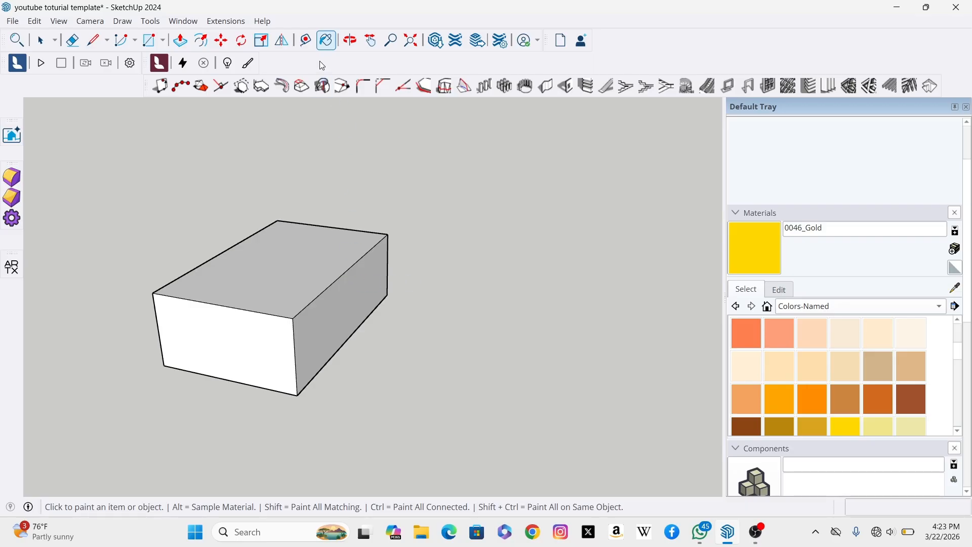
click(288, 277)
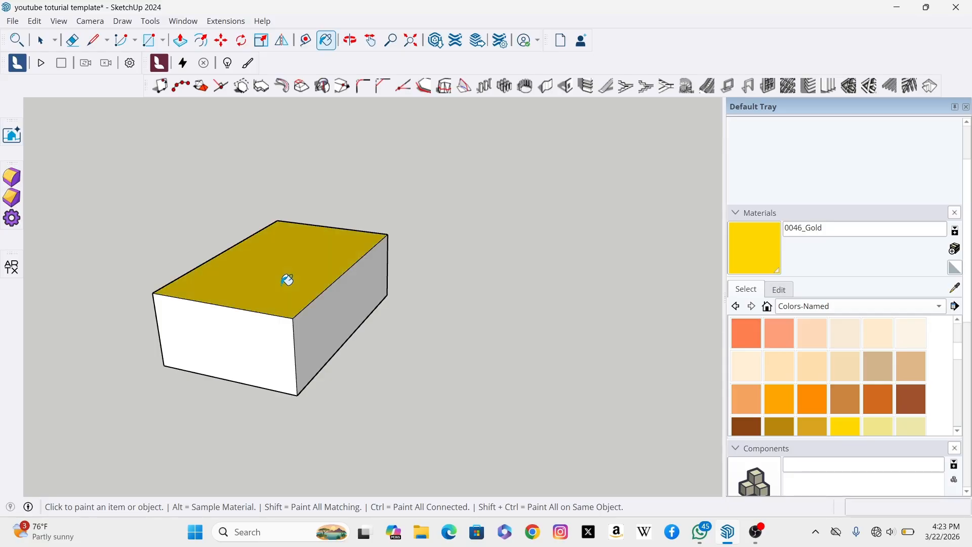
click(273, 336)
scroll(270, 340, up, 4)
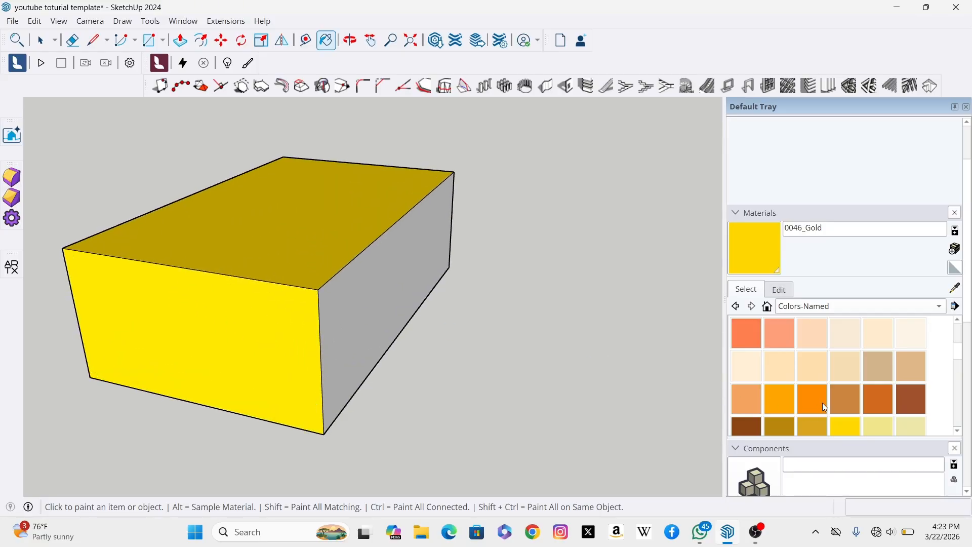
click(369, 288)
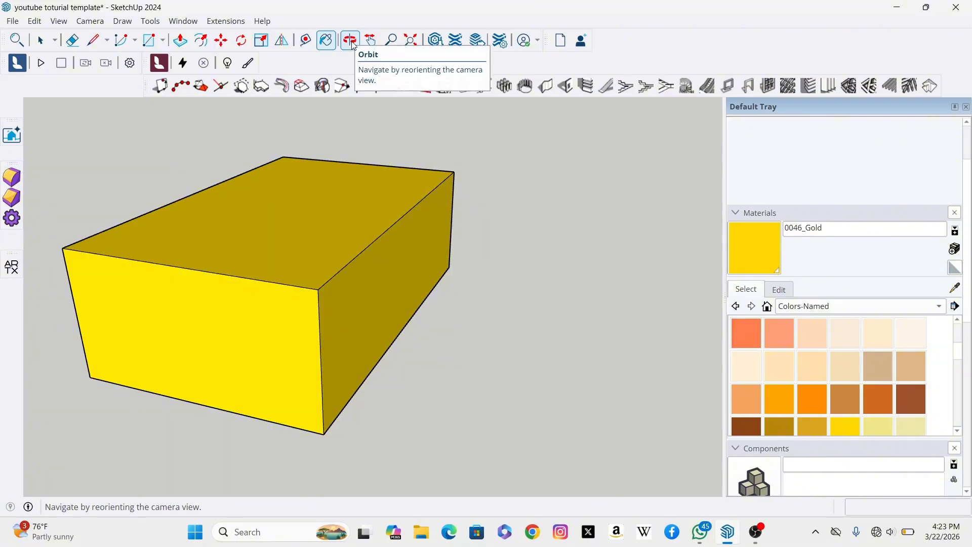
Step: Orbit around the box and paint its two remaining side faces with the gold material
click(350, 41)
drag(475, 246, 165, 266)
drag(517, 260, 165, 254)
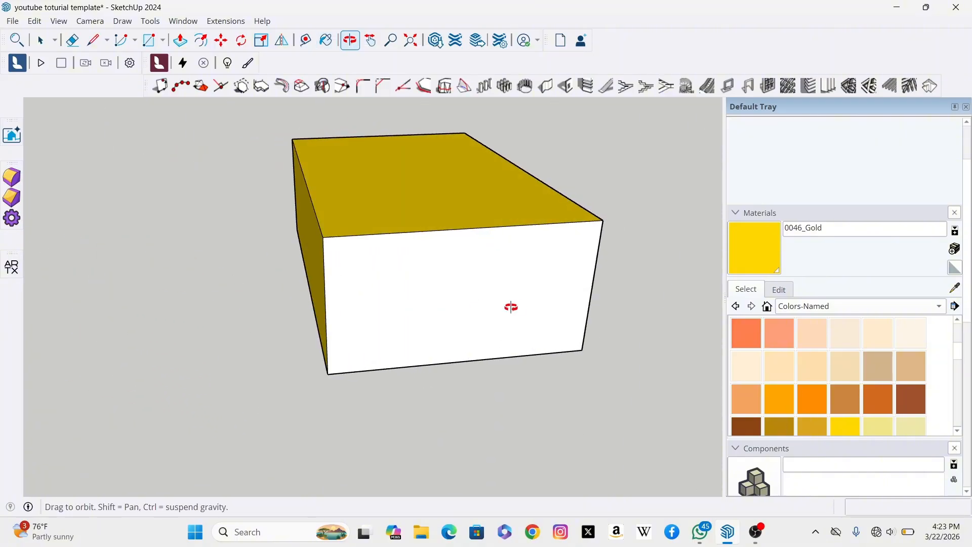
drag(510, 309, 239, 265)
key(b)
click(238, 265)
click(415, 277)
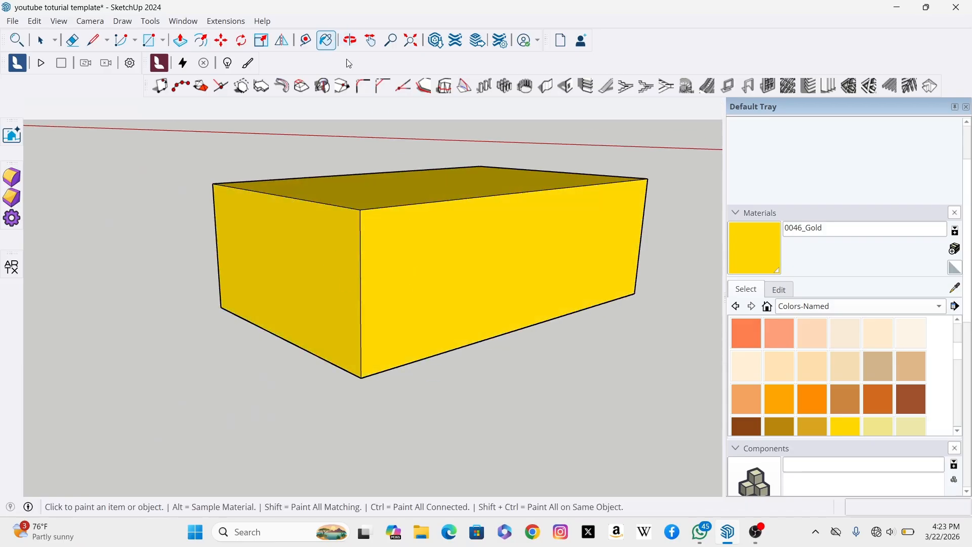
Step: Orbit beneath the box and paint its bottom face with the gold material
key(o)
drag(379, 314, 412, 163)
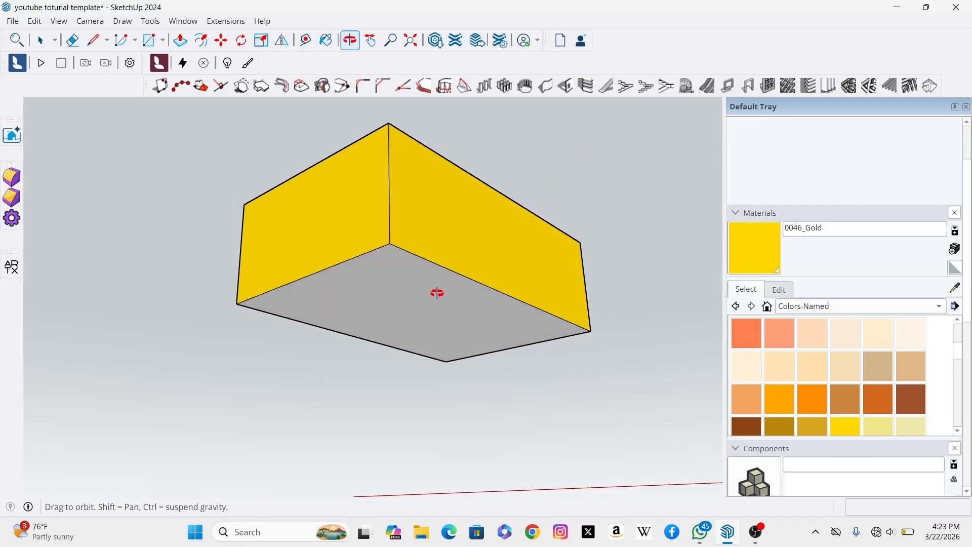
drag(439, 293, 439, 237)
key(b)
click(423, 210)
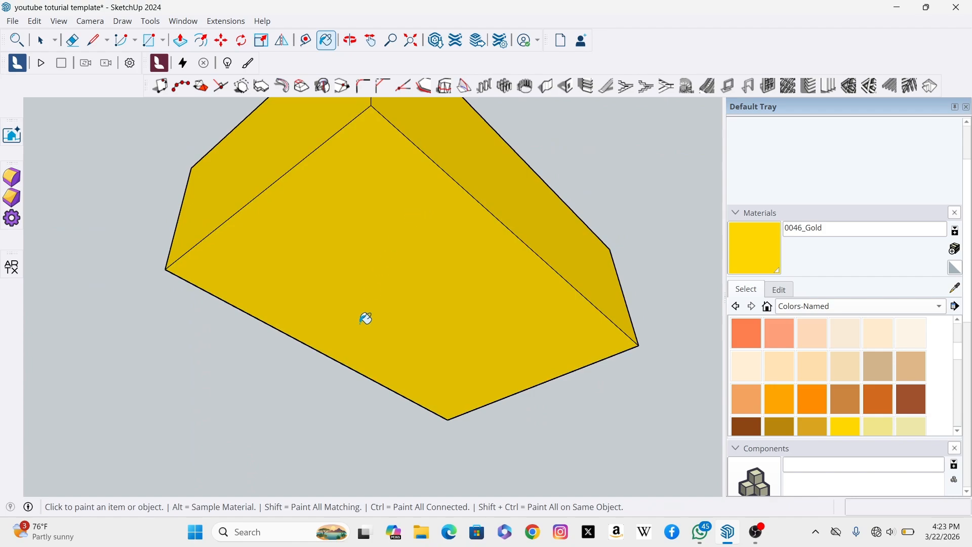
scroll(354, 318, down, 2)
scroll(364, 273, down, 2)
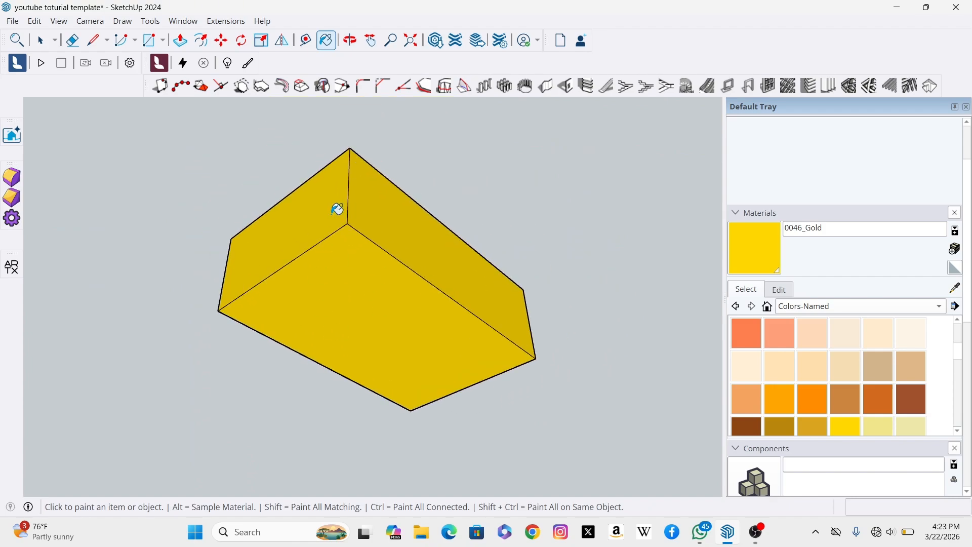
click(350, 40)
drag(402, 220, 434, 339)
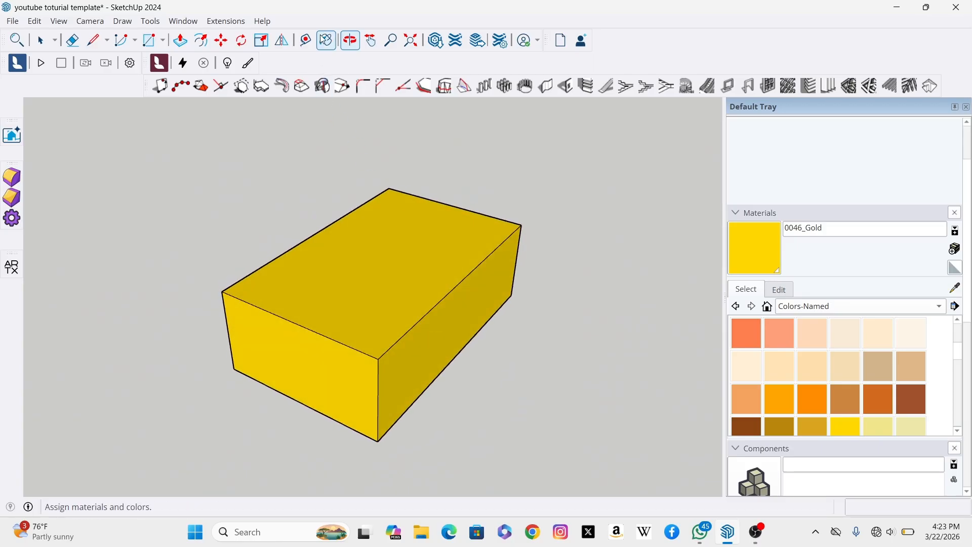
drag(521, 290, 418, 285)
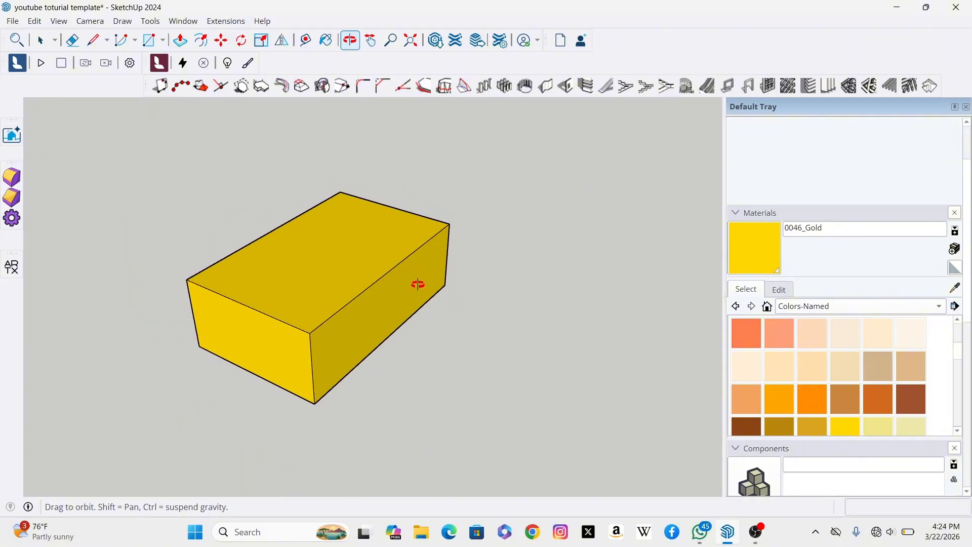
click(39, 46)
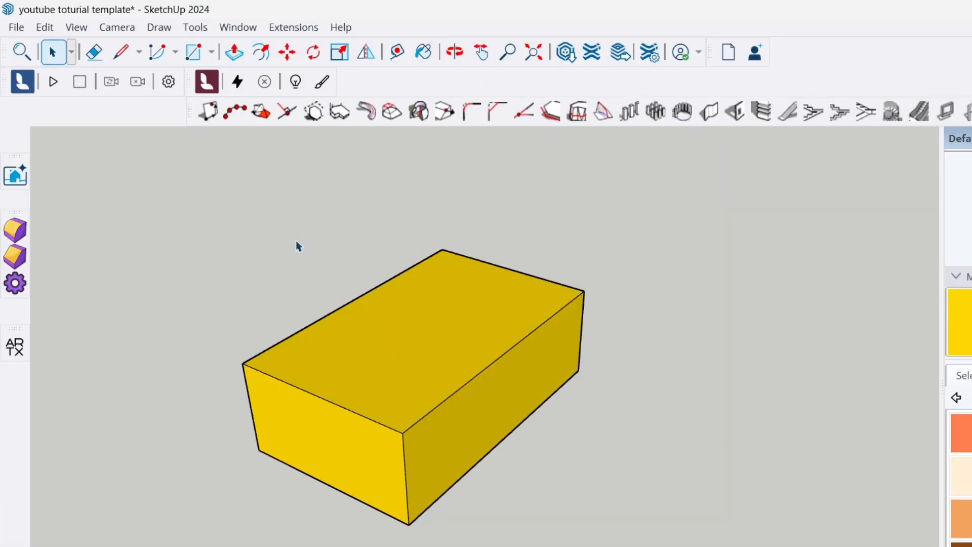
click(200, 29)
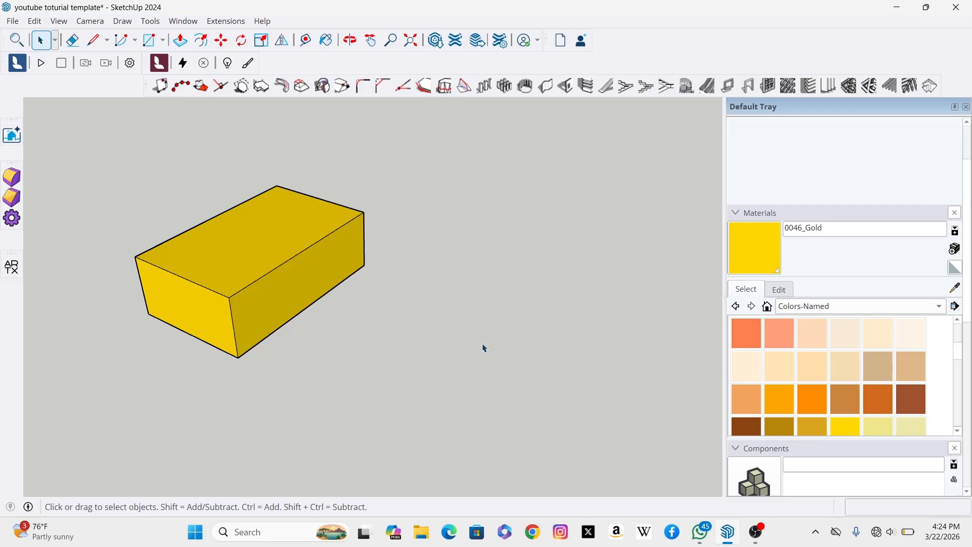
Step: Draw a four-sided face on the ground beside the box with the Line tool
click(93, 43)
scroll(411, 354, up, 2)
click(409, 358)
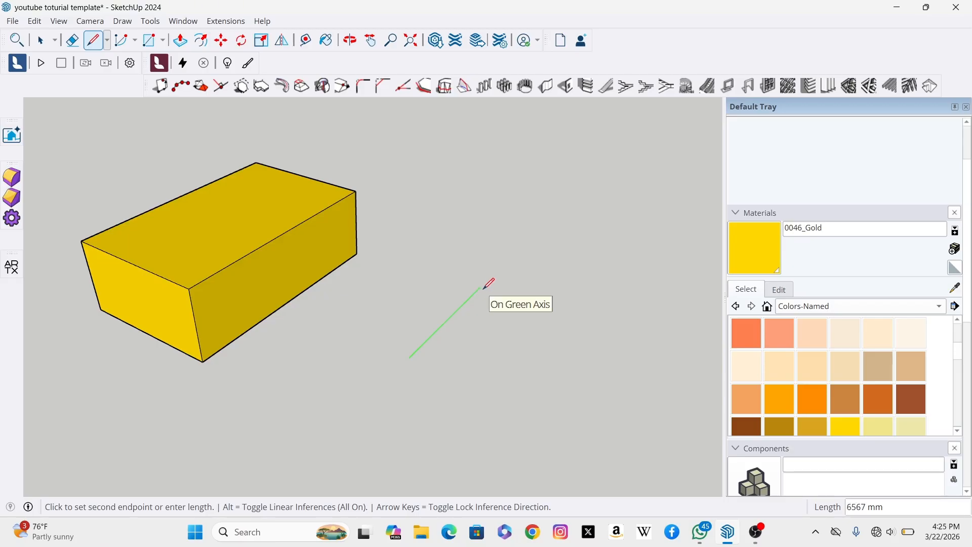
click(481, 287)
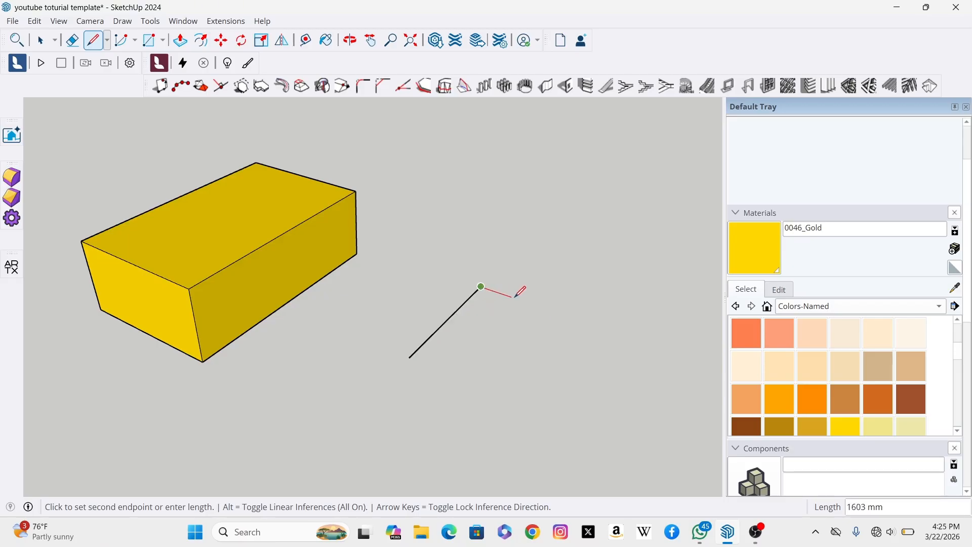
scroll(571, 313, down, 3)
scroll(571, 314, up, 3)
click(567, 315)
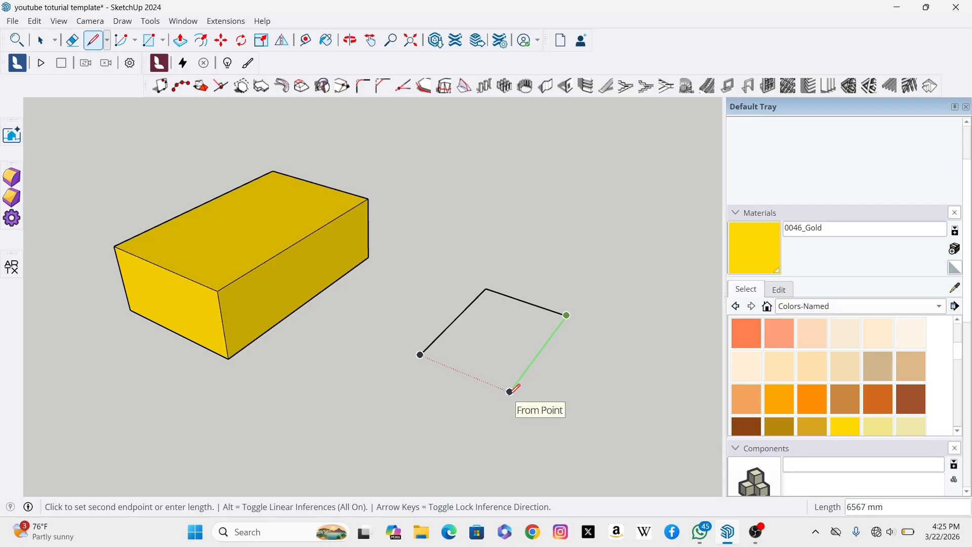
click(509, 391)
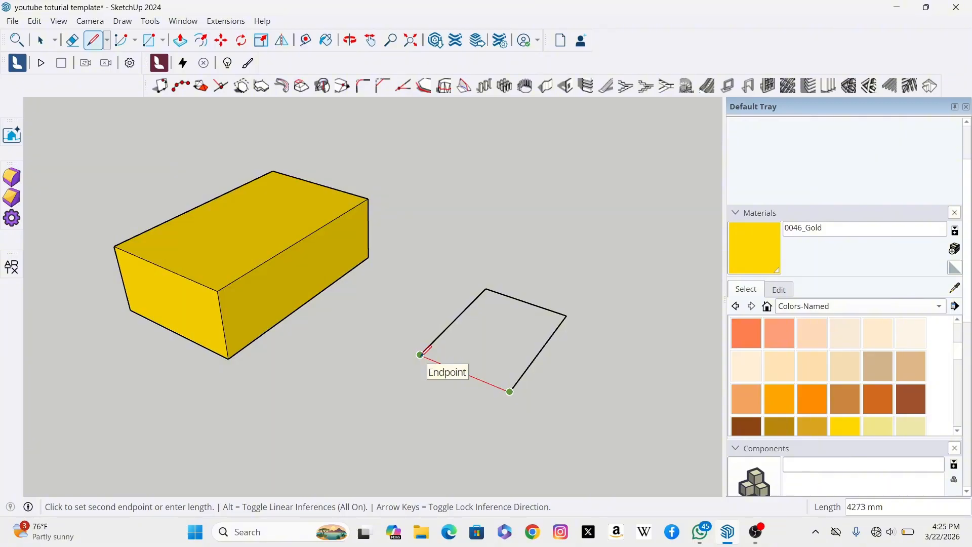
click(420, 354)
Step: Delete the new face, keeping its four edges
scroll(562, 352, up, 3)
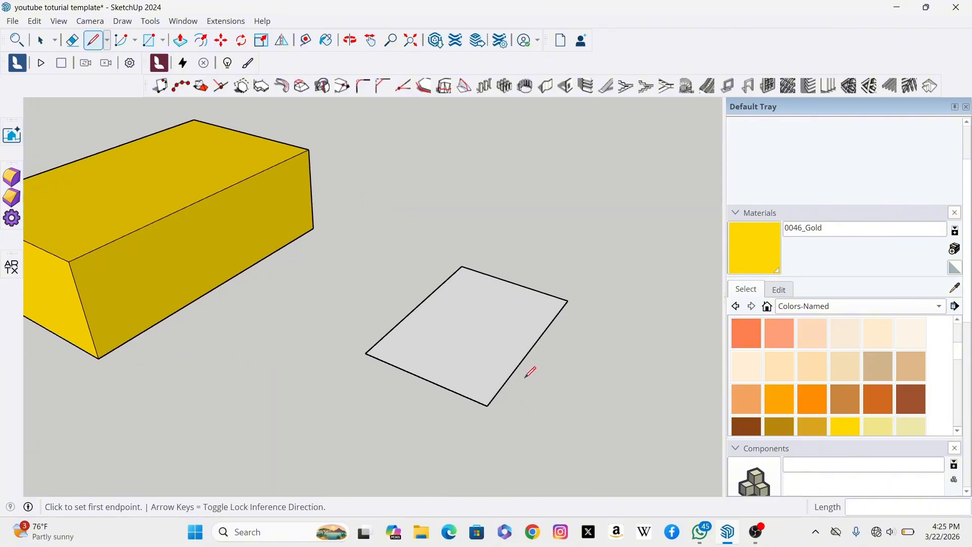
scroll(542, 369, up, 3)
scroll(446, 324, up, 2)
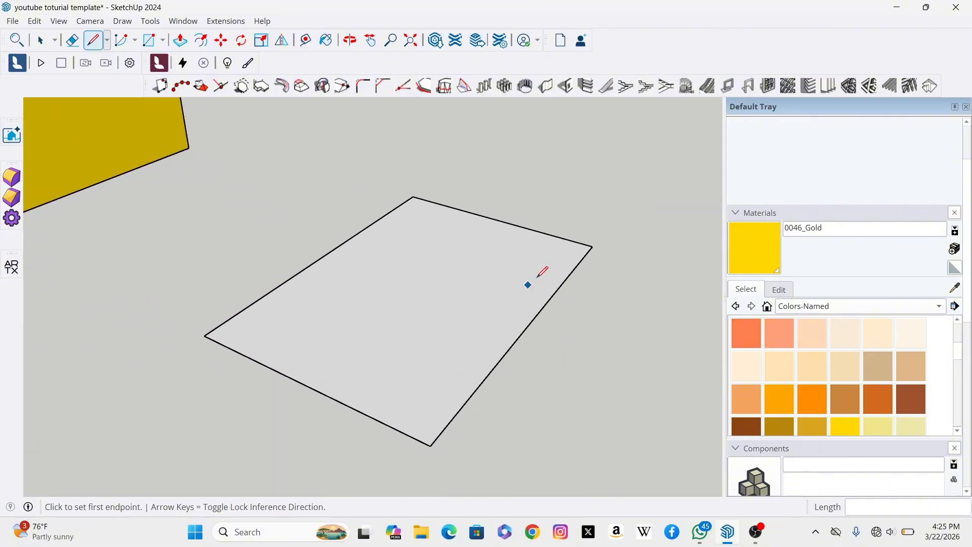
click(40, 42)
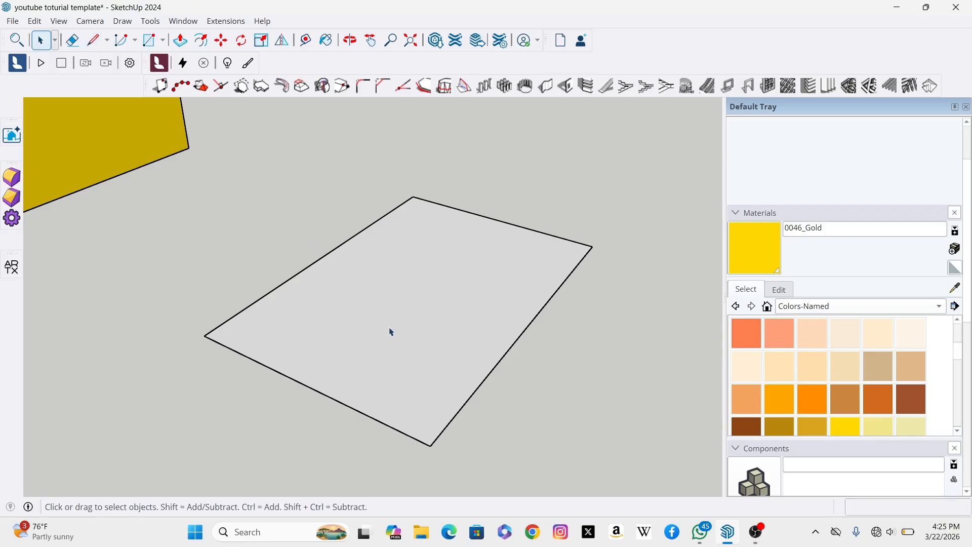
click(405, 327)
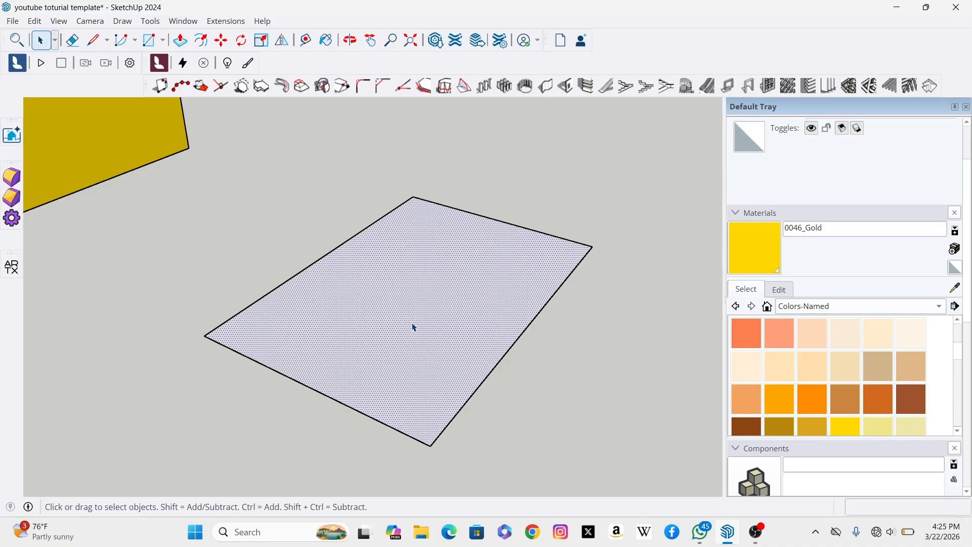
key(Delete)
Step: Draw connected lines of 1000 mm, 500 mm and 200 mm beside the rectangle outline with the Line tool
scroll(326, 348, down, 3)
scroll(506, 292, up, 2)
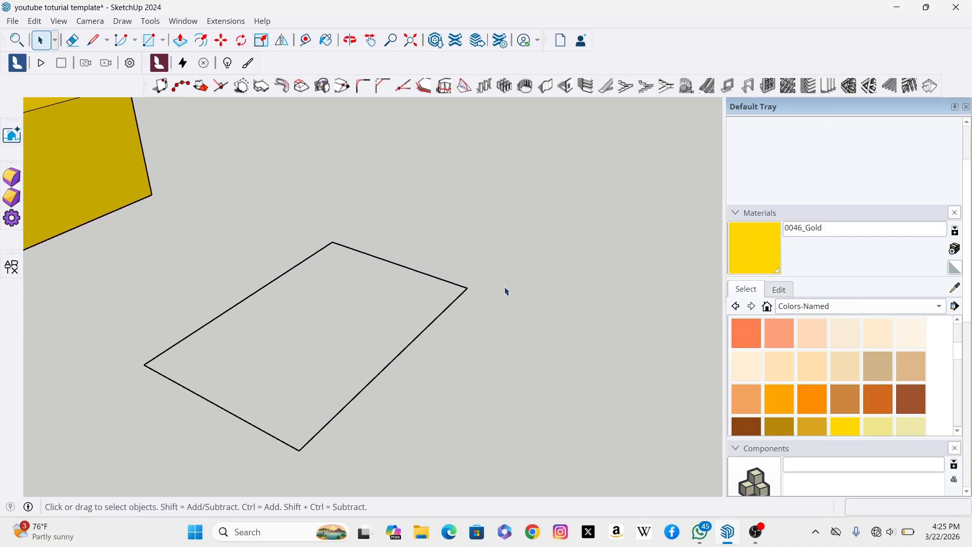
scroll(506, 291, up, 1)
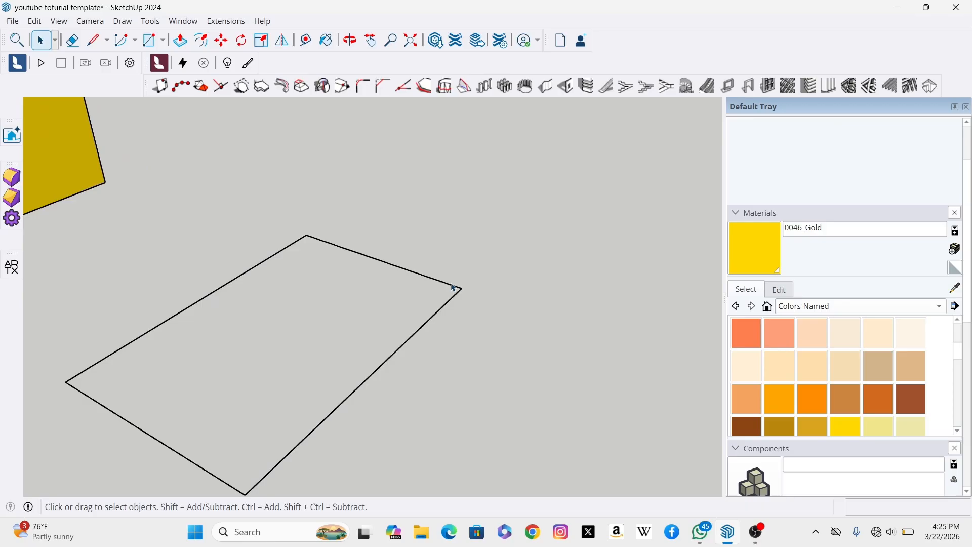
click(93, 41)
click(500, 273)
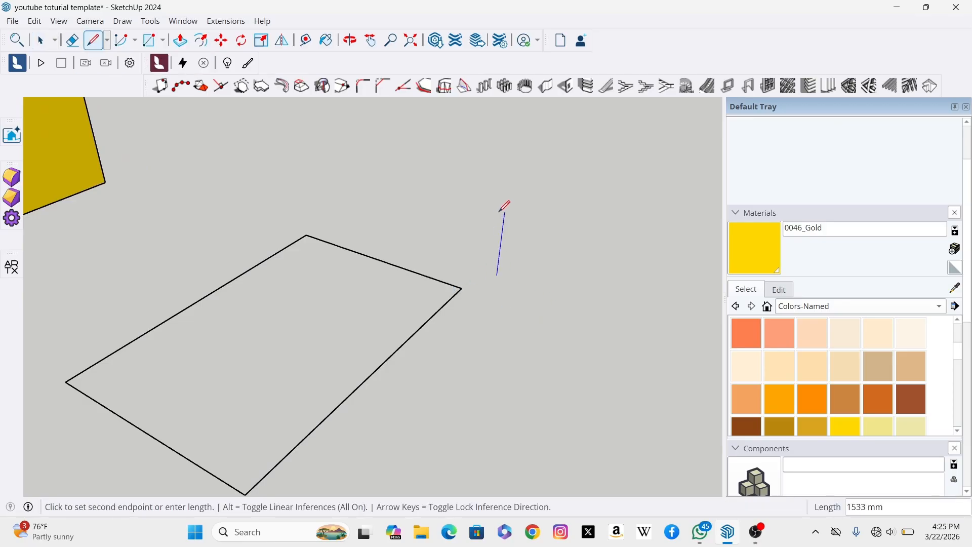
click(501, 288)
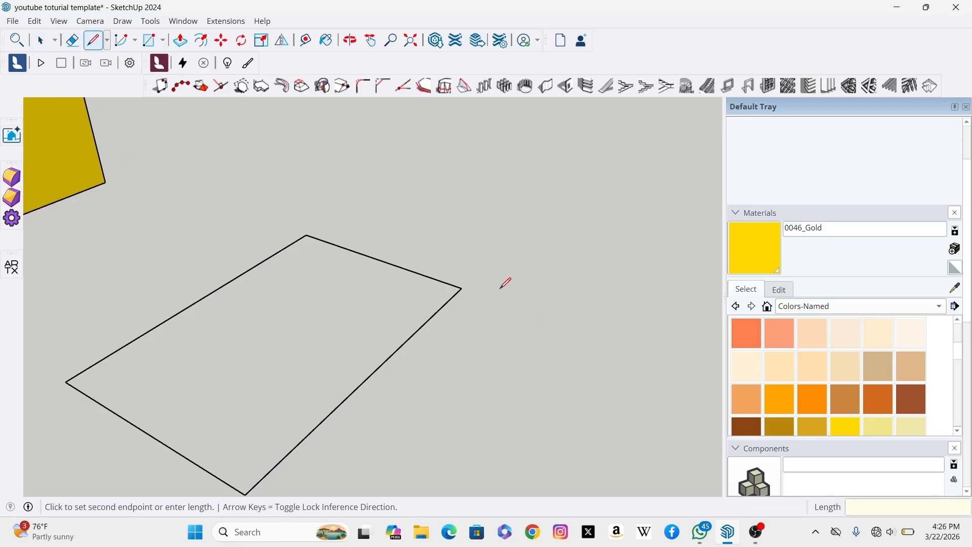
text(1000)
key(Return)
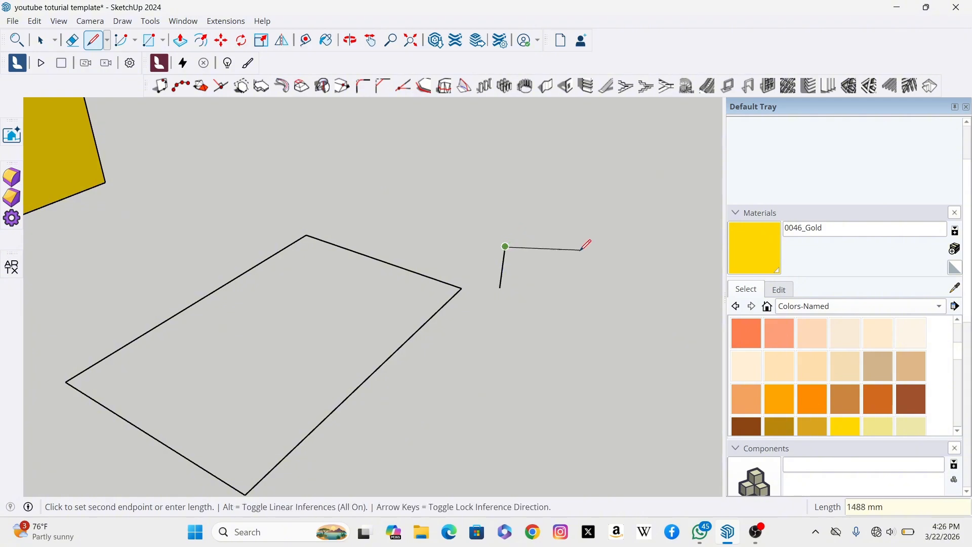
text(500)
key(Return)
text(200)
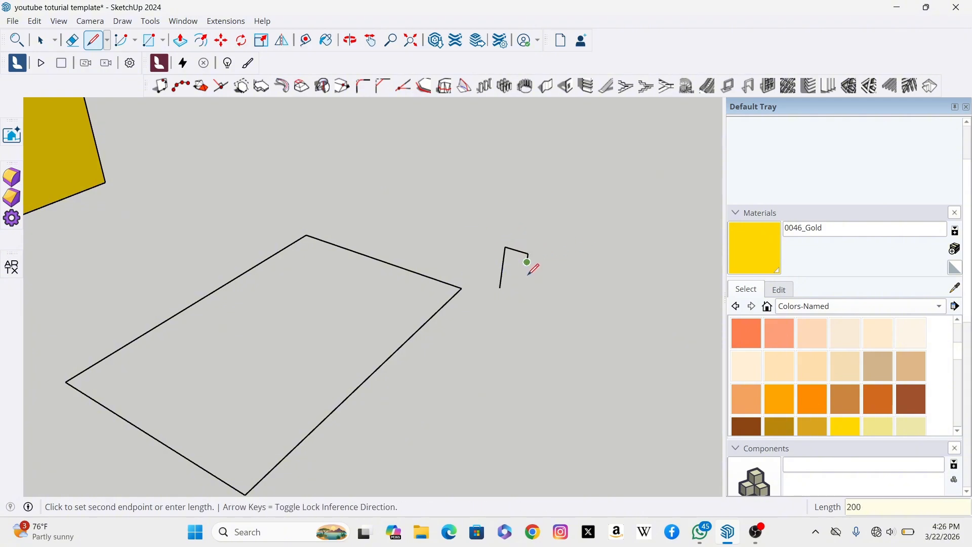
key(Return)
Step: Draw the remaining edges to close the lines into a flag-shaped face
click(515, 262)
scroll(515, 262, up, 5)
click(513, 304)
click(492, 301)
scroll(482, 342, up, 5)
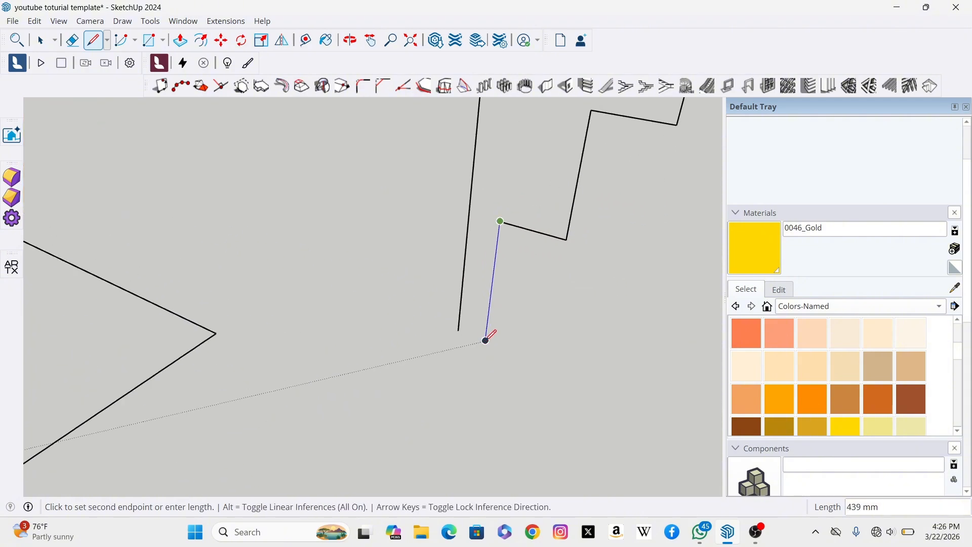
click(480, 377)
key(Escape)
Step: Erase the stray line segments left below the flag-shaped face
click(449, 328)
click(524, 356)
scroll(472, 389, down, 3)
key(e)
scroll(494, 379, up, 2)
click(440, 350)
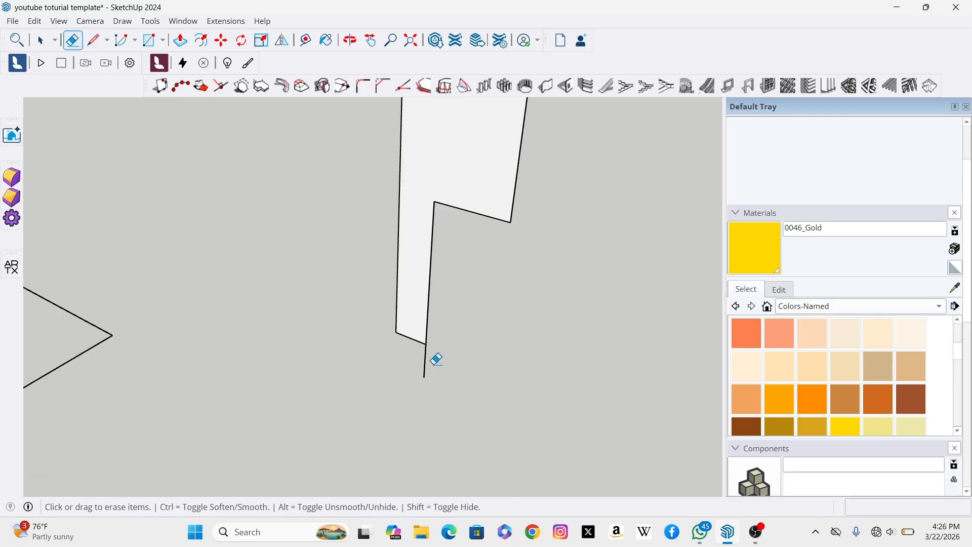
drag(434, 365, 416, 369)
scroll(476, 368, down, 4)
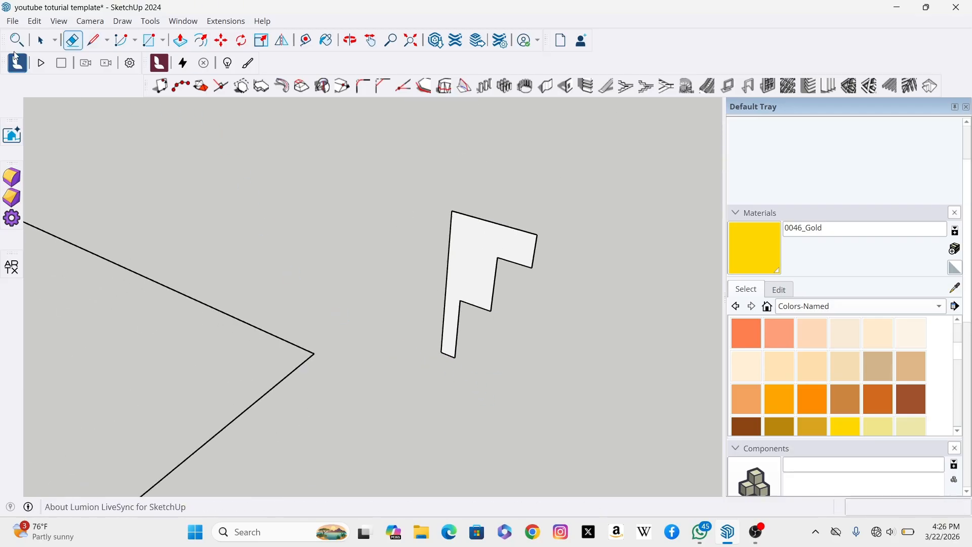
Step: Select the flag-shaped face with a selection window
click(41, 40)
scroll(405, 297, down, 3)
drag(516, 224, 397, 386)
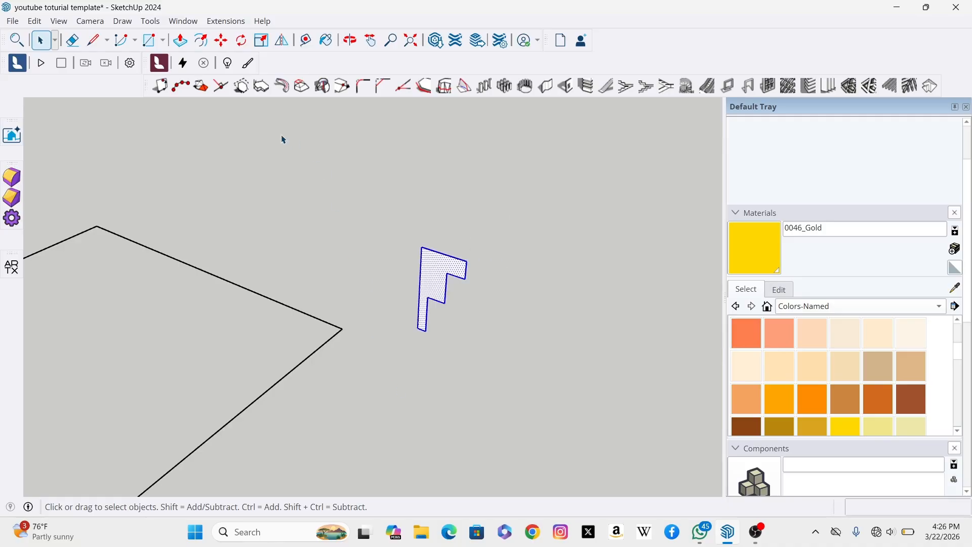
Step: Move the flag-shaped face onto the rectangle outline's corner
click(222, 41)
scroll(410, 330, up, 6)
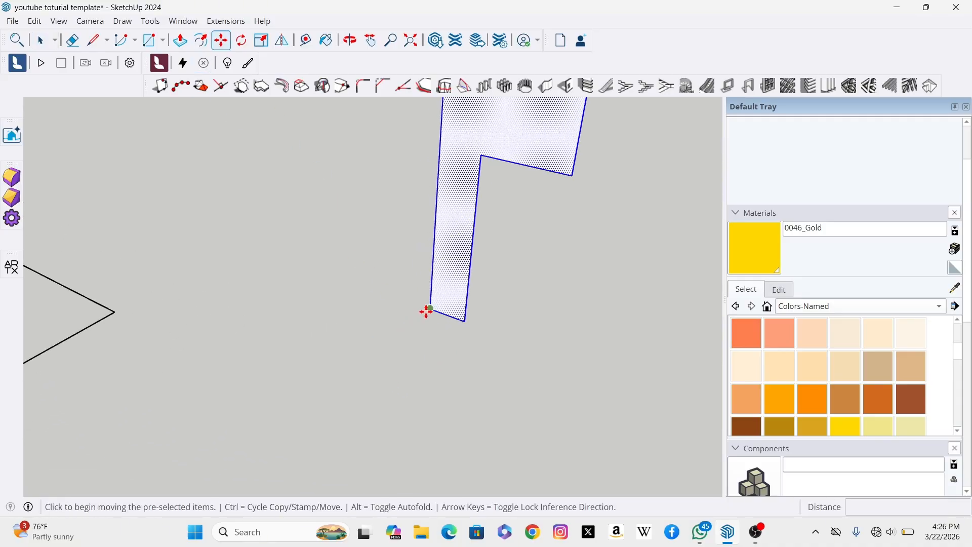
click(426, 311)
scroll(515, 288, down, 3)
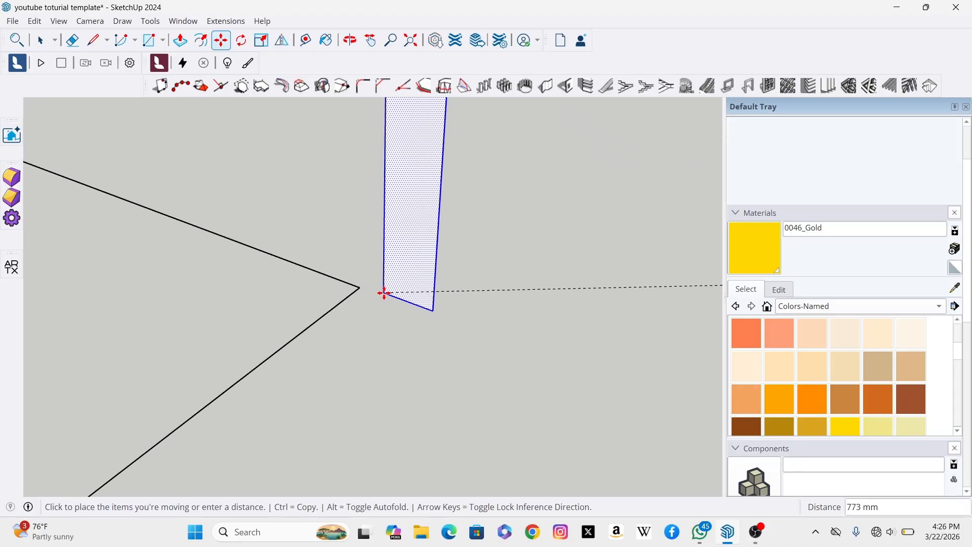
scroll(384, 293, up, 3)
click(338, 286)
scroll(587, 275, down, 1)
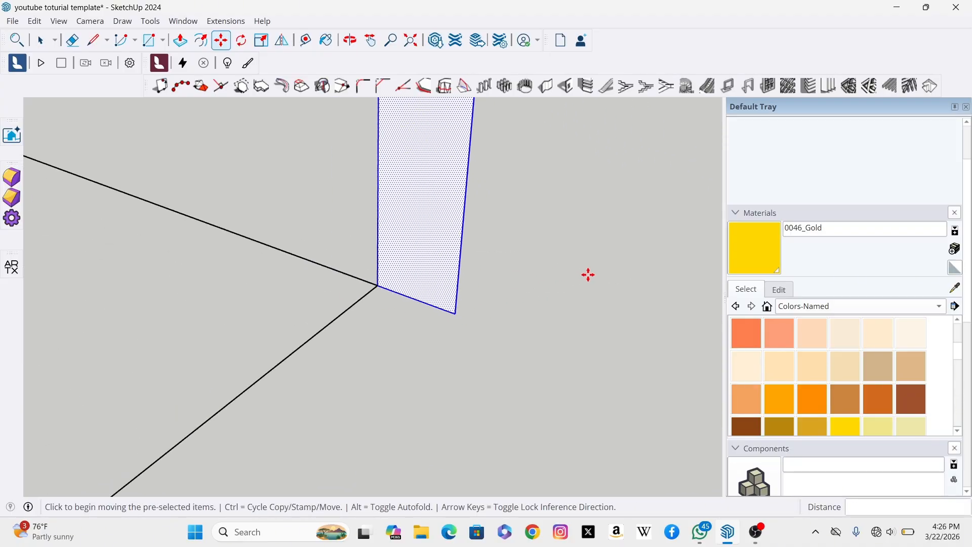
scroll(588, 275, down, 6)
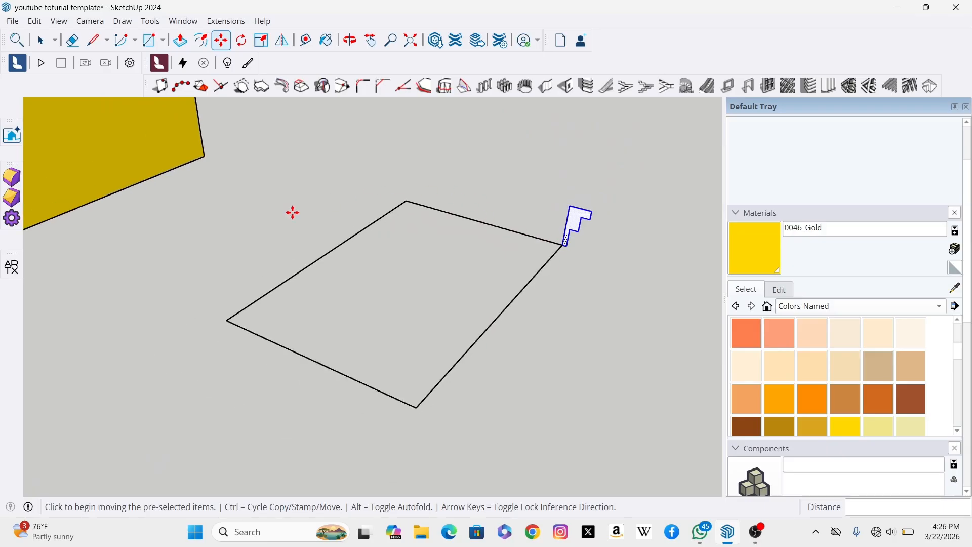
Step: Select the rectangle outline as the path with a selection window
click(41, 41)
drag(482, 436, 275, 262)
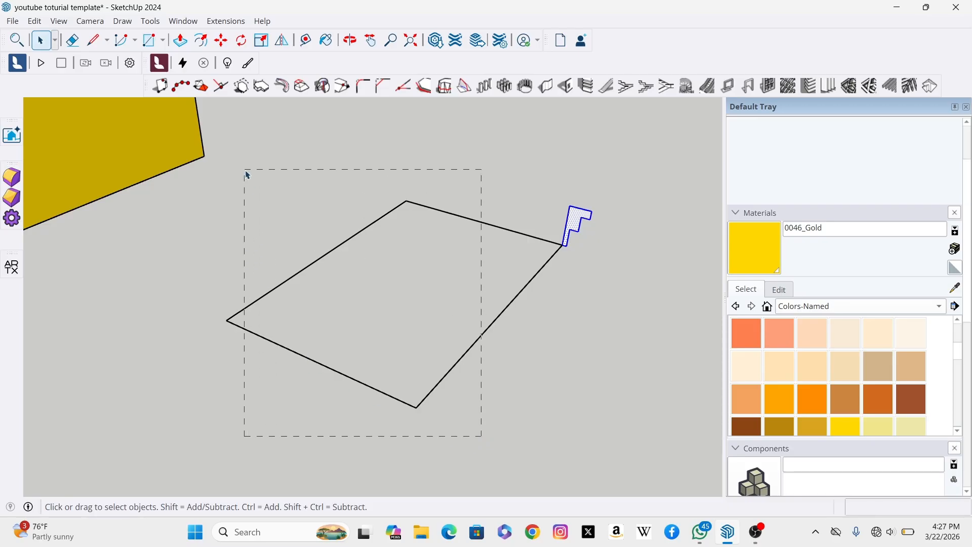
drag(248, 175, 211, 159)
scroll(291, 258, up, 3)
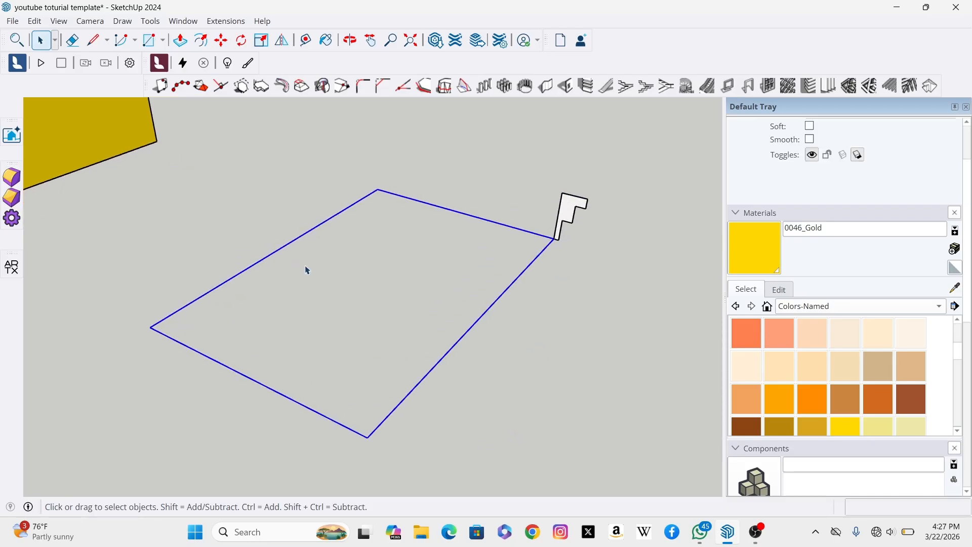
scroll(328, 278, down, 2)
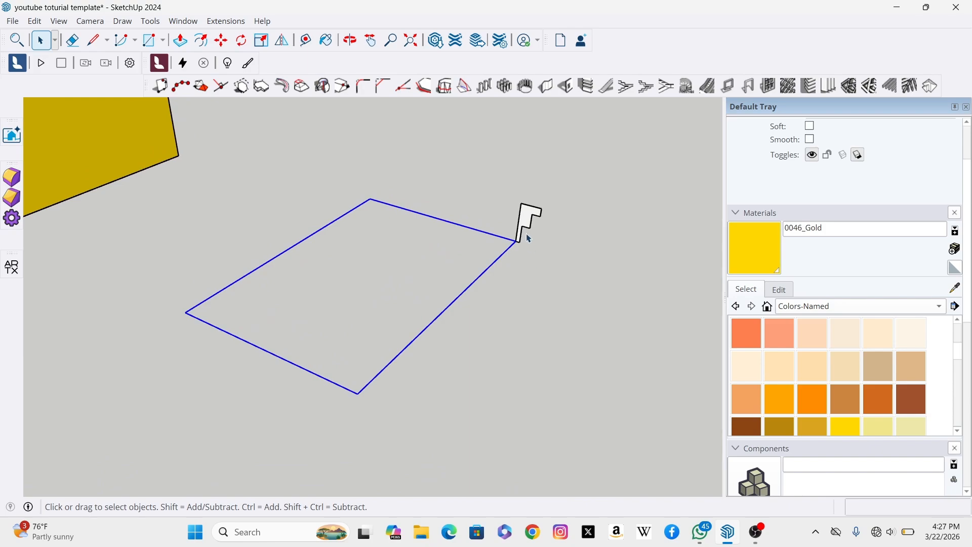
scroll(544, 216, up, 3)
scroll(521, 243, down, 3)
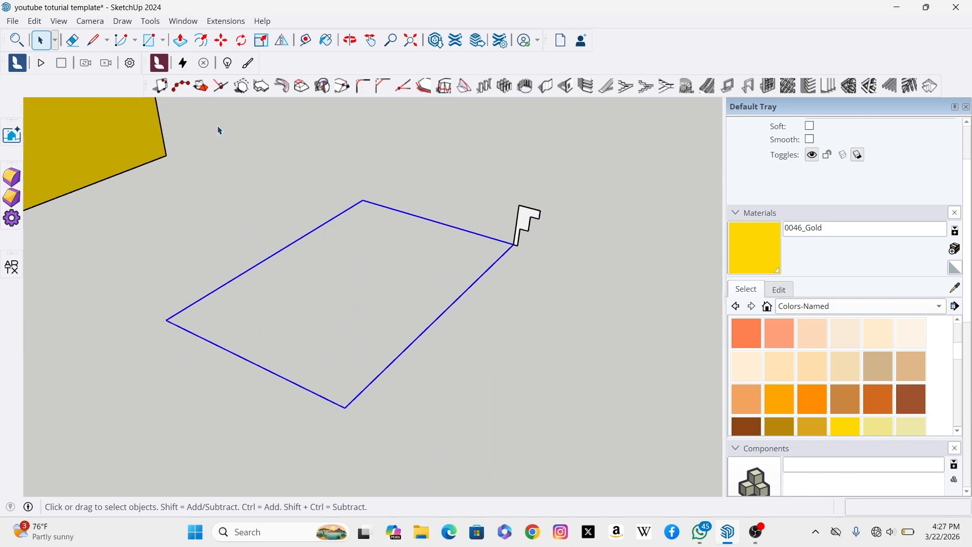
Step: Extrude the flag-shaped profile along the rectangle path with Follow Me to form a frame
click(146, 23)
click(202, 198)
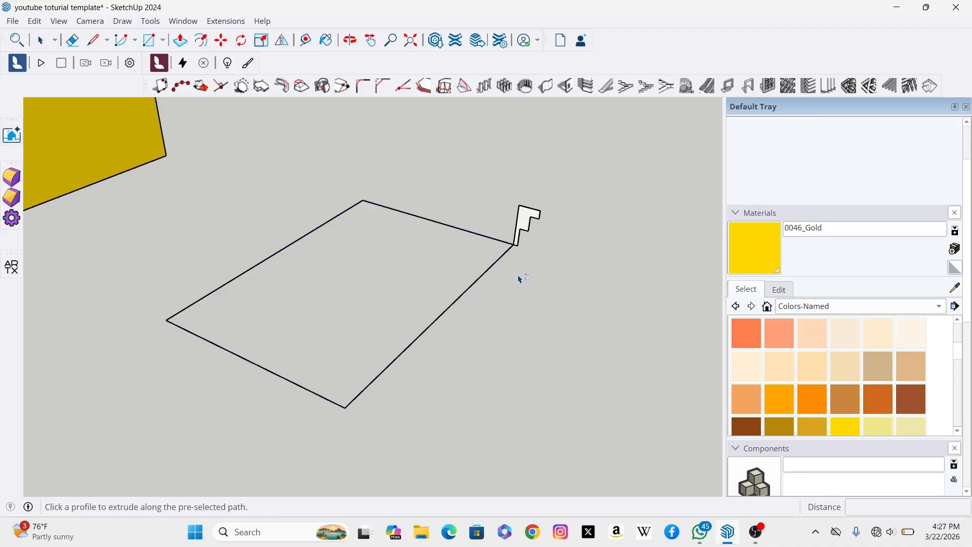
scroll(547, 238, up, 5)
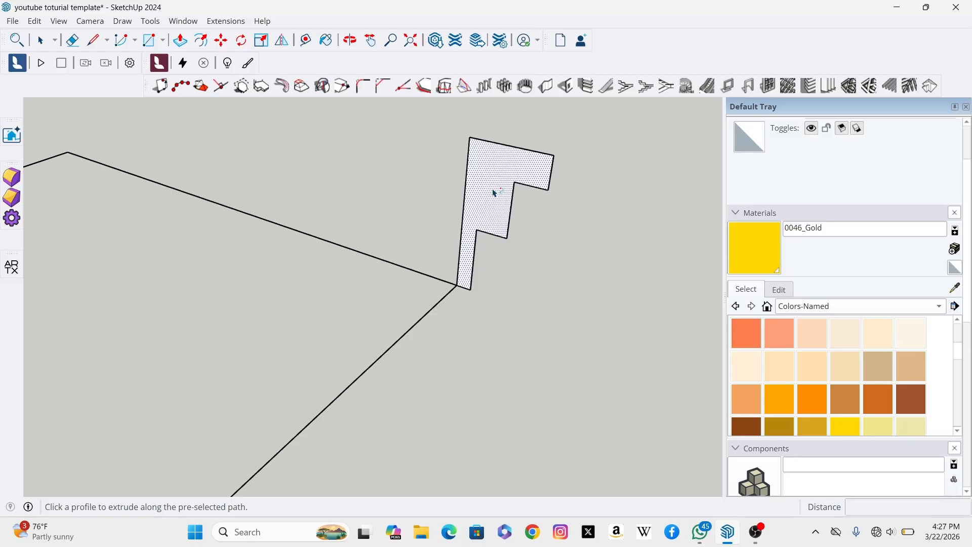
click(494, 193)
scroll(492, 192, down, 5)
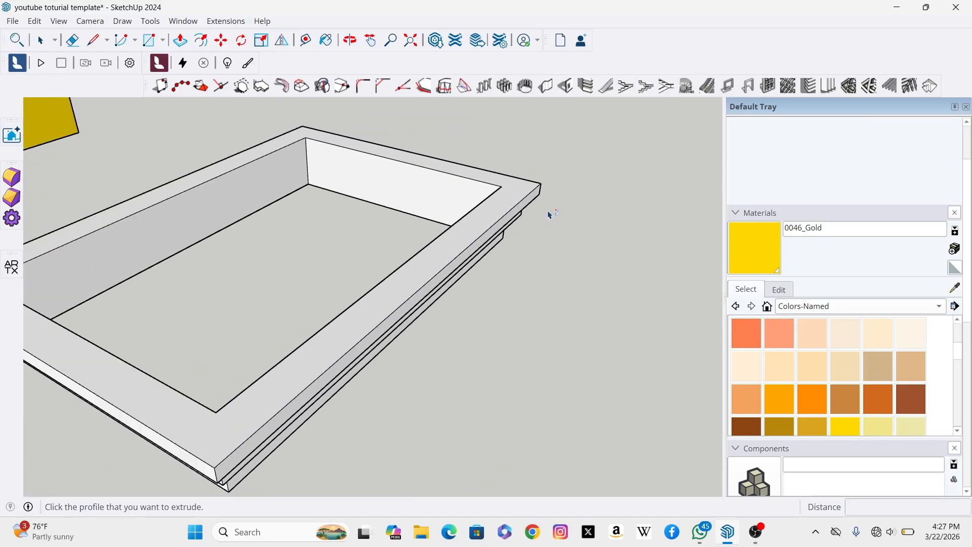
Step: Inspect the extruded frame from different distances
scroll(405, 228, down, 3)
scroll(393, 208, up, 3)
scroll(390, 238, down, 3)
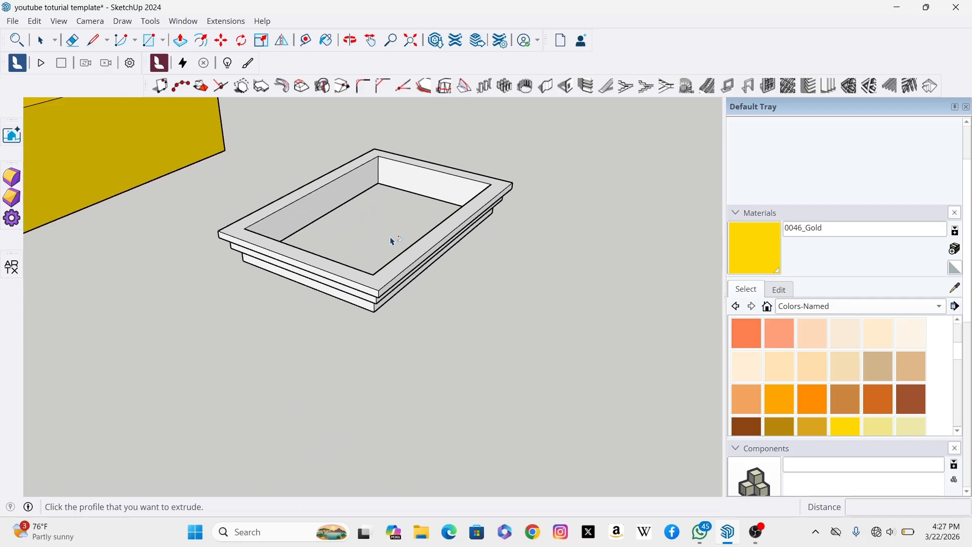
scroll(452, 177, up, 1)
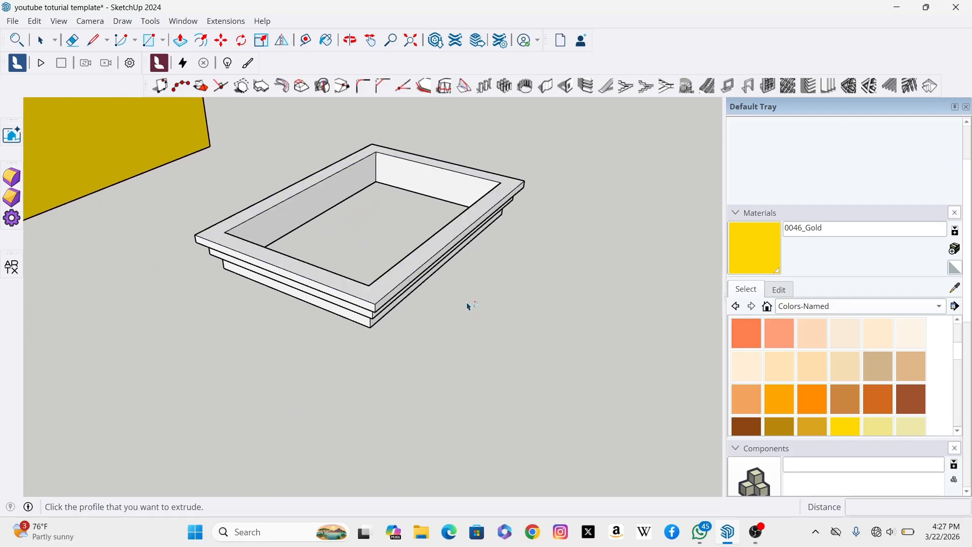
scroll(481, 248, up, 2)
scroll(456, 264, down, 1)
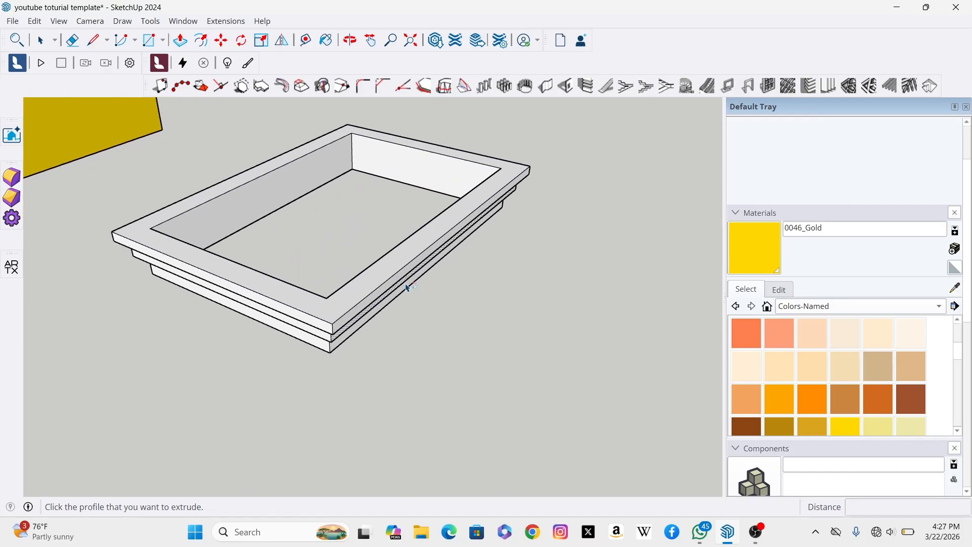
scroll(408, 288, down, 2)
scroll(475, 265, up, 1)
scroll(488, 308, down, 4)
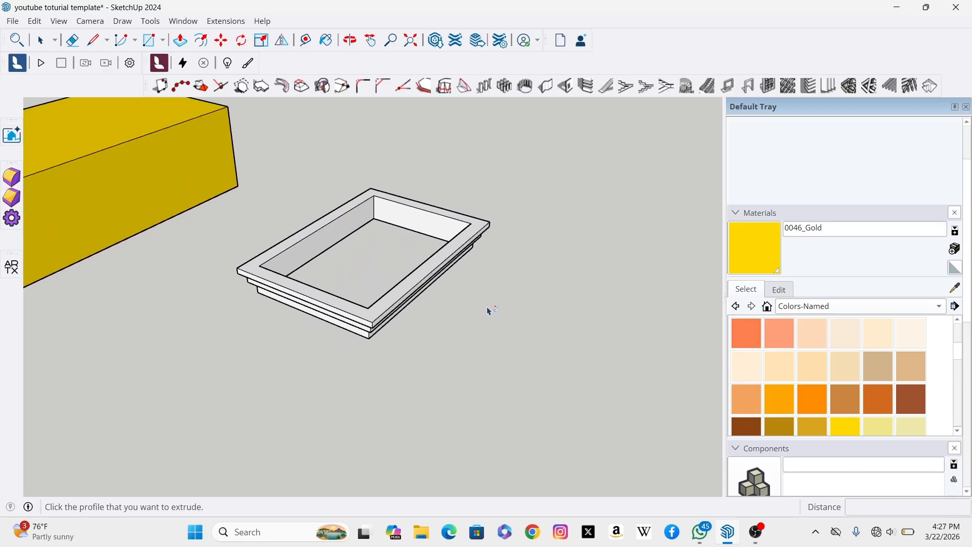
scroll(546, 318, up, 1)
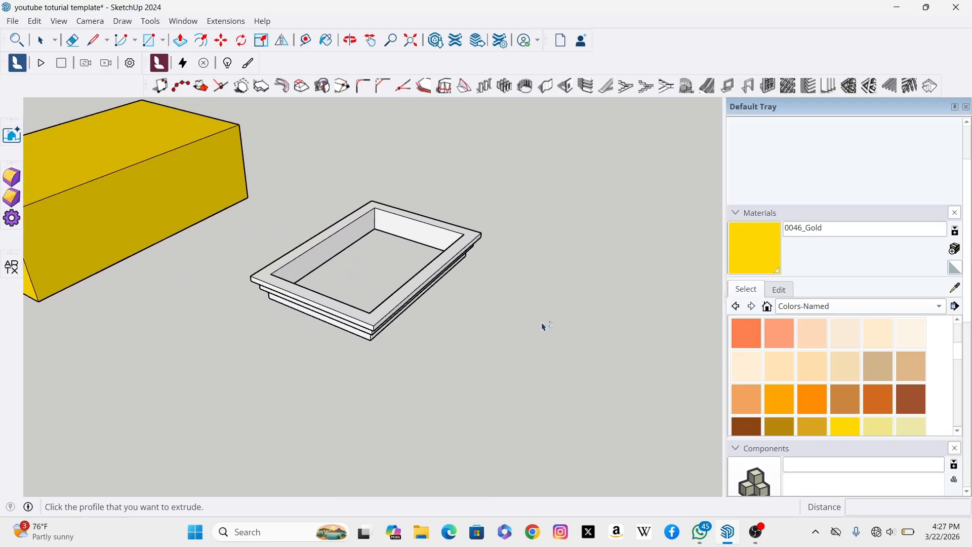
scroll(354, 348, down, 1)
scroll(489, 323, up, 1)
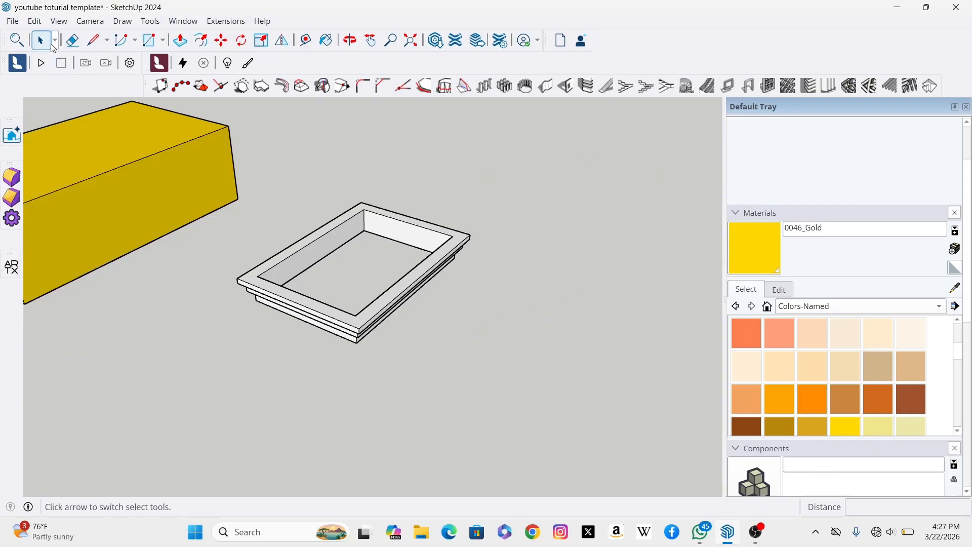
Step: Draw a vertical rotated rectangle 3000 mm long and about 5666 mm high beside the frame
click(164, 40)
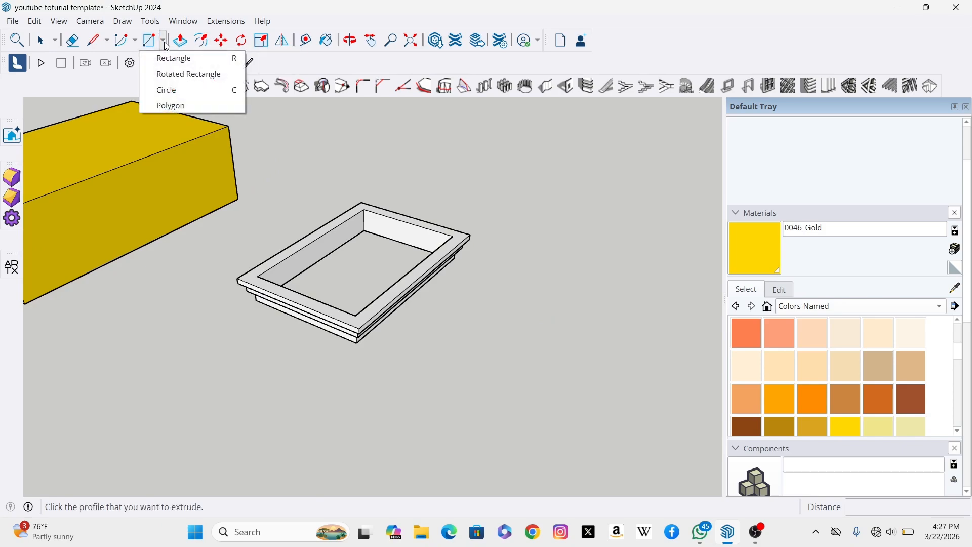
click(191, 77)
scroll(266, 215, down, 4)
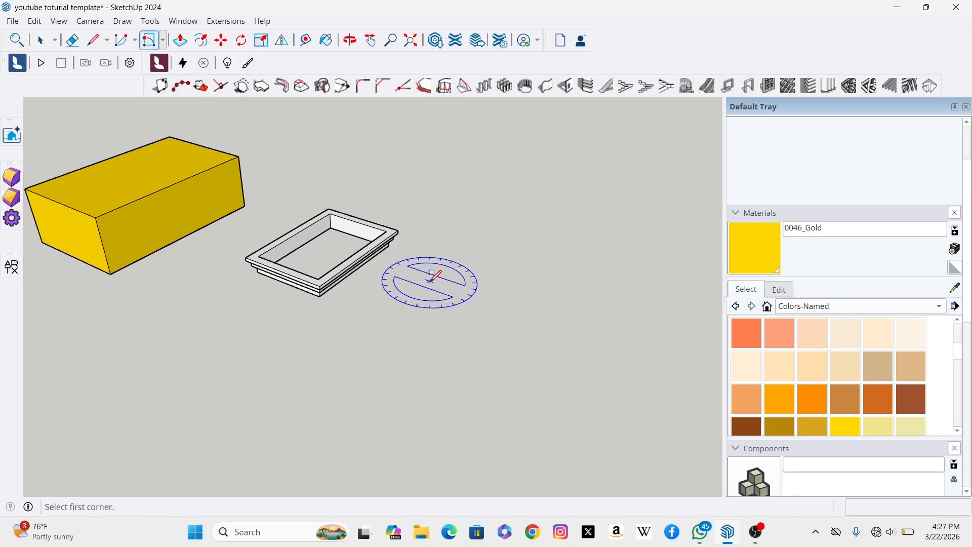
scroll(499, 320, up, 1)
click(479, 314)
text(3)
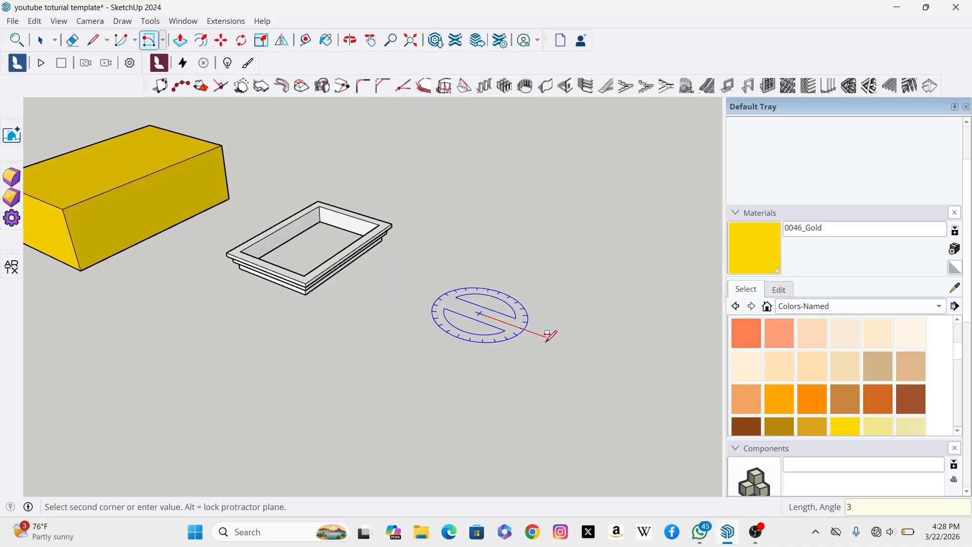
text(000)
key(Return)
click(546, 331)
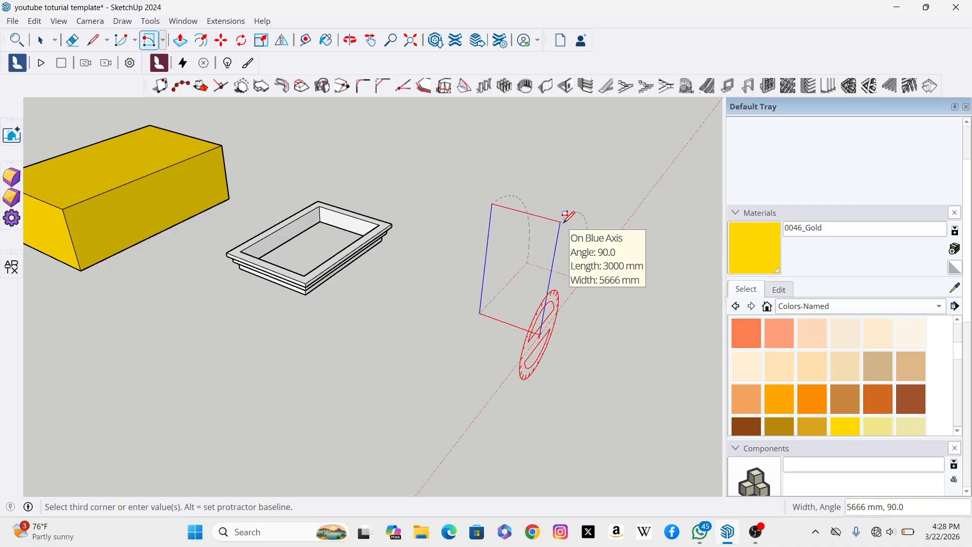
click(567, 215)
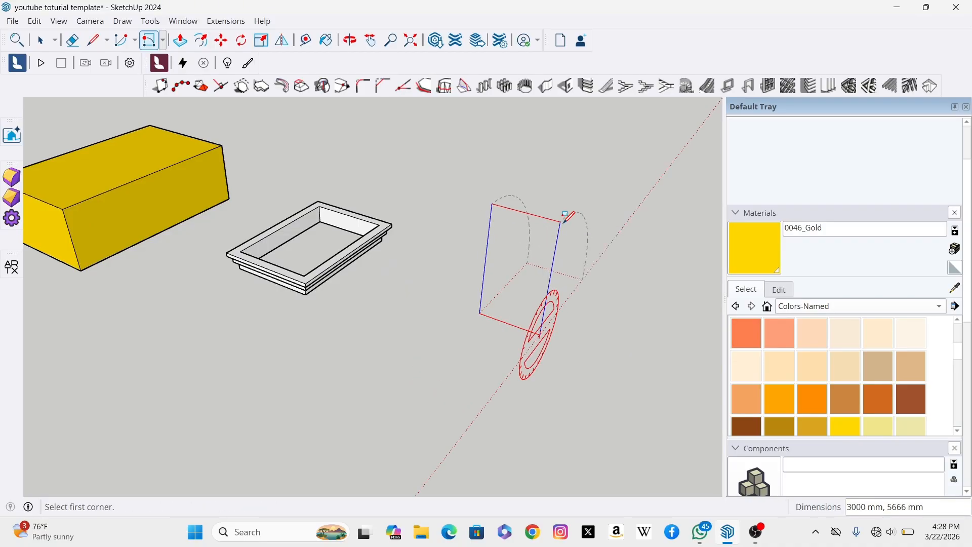
Step: Place a Protractor guide at 30° from the rectangle's bottom-left corner, measured from its bottom edge
scroll(467, 278, up, 2)
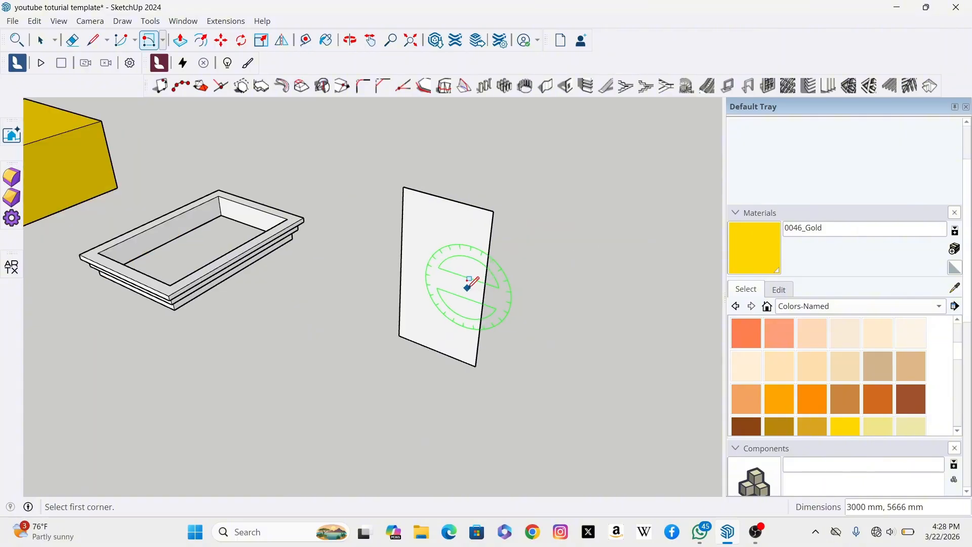
click(40, 40)
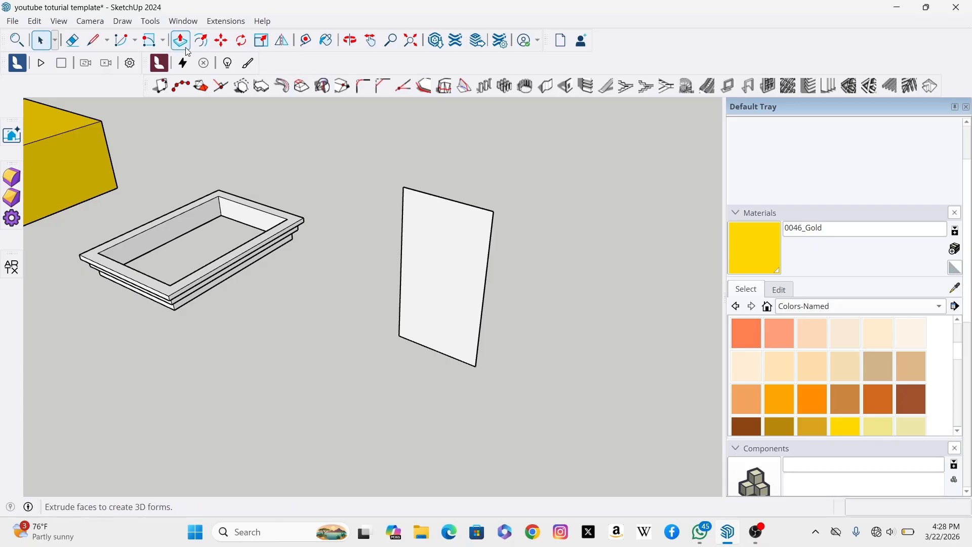
click(151, 21)
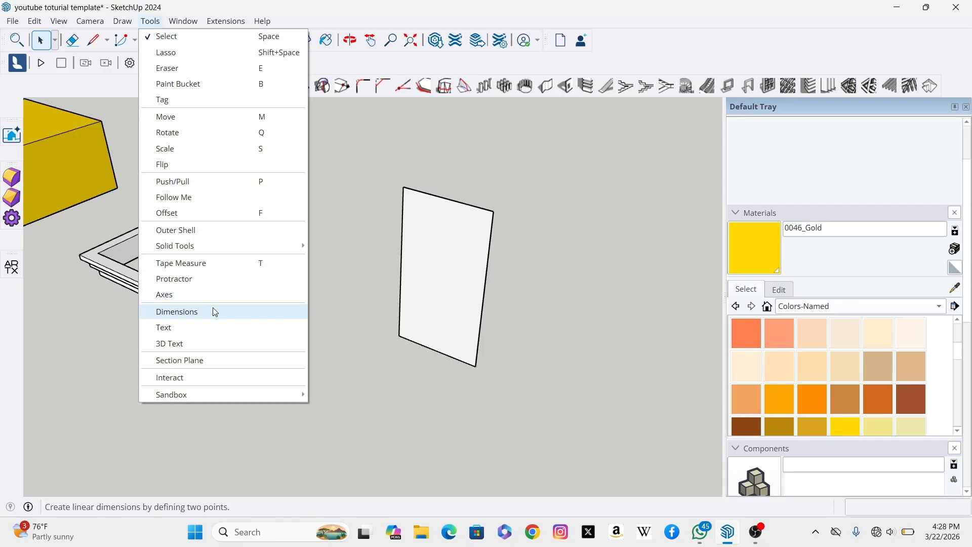
click(197, 279)
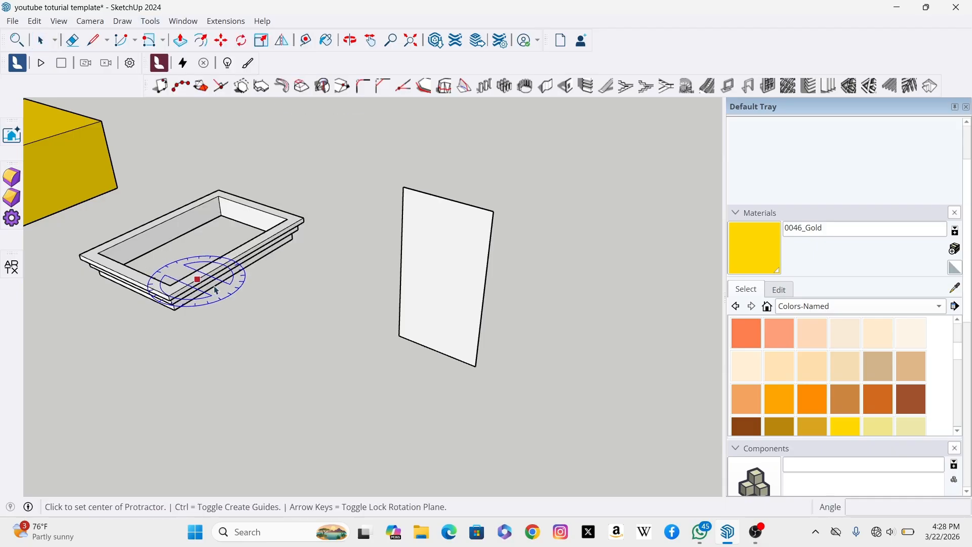
click(400, 335)
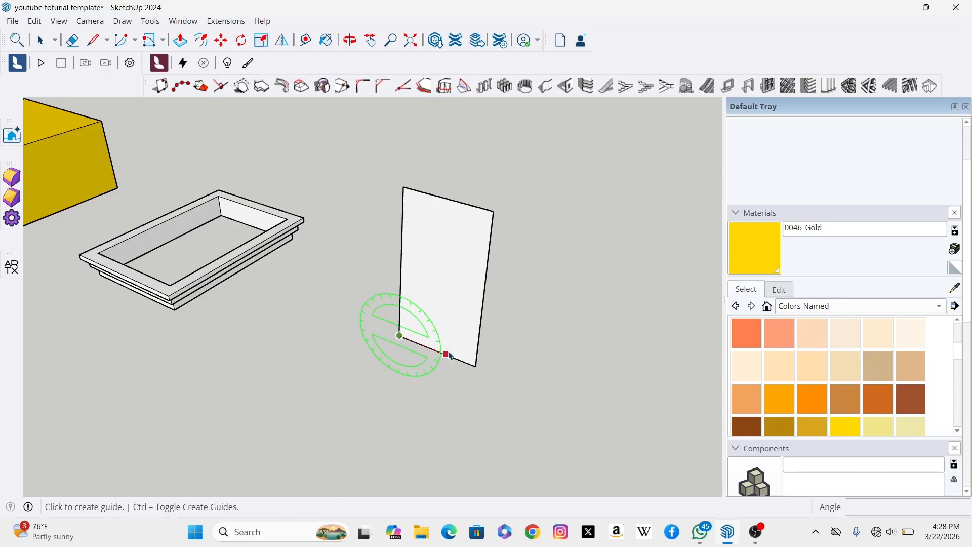
click(476, 367)
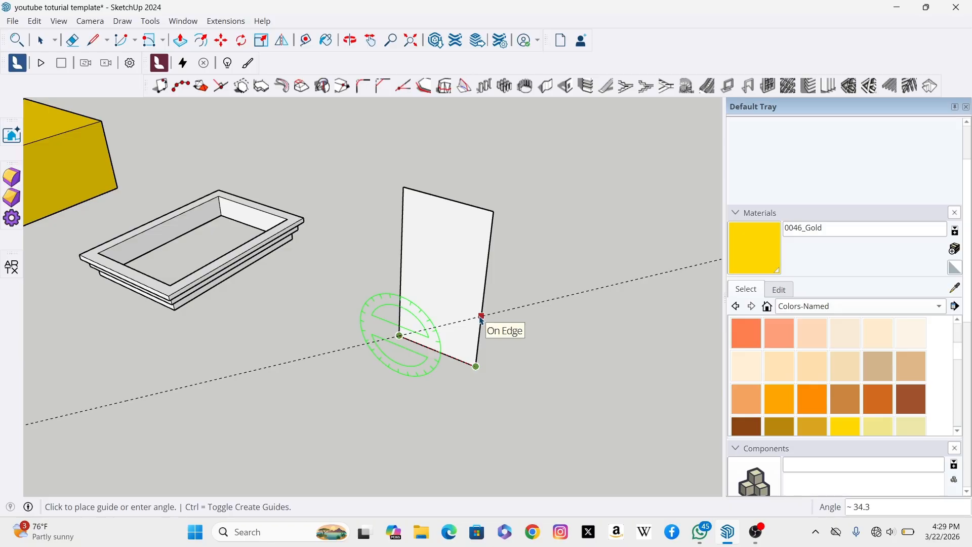
text(30)
key(Return)
scroll(489, 349, down, 3)
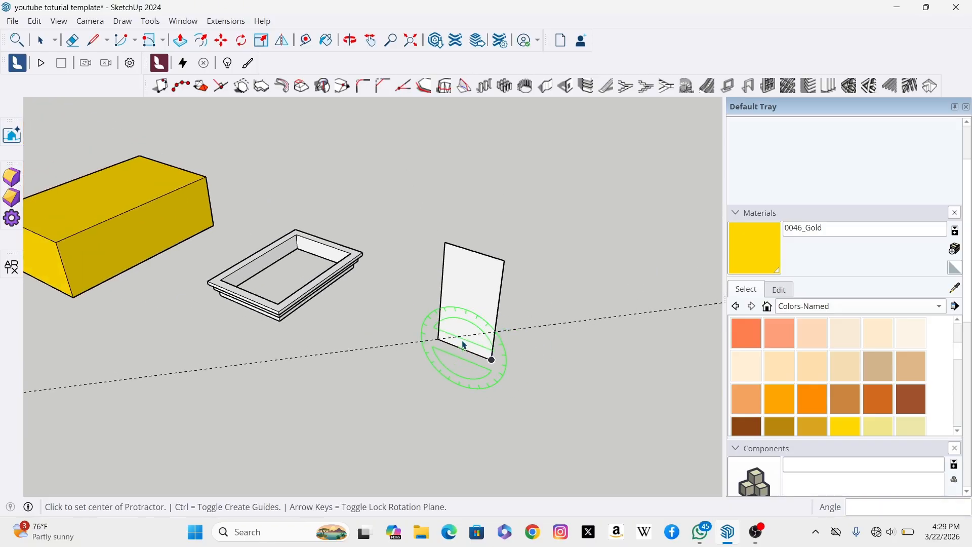
scroll(489, 349, up, 5)
scroll(496, 365, down, 1)
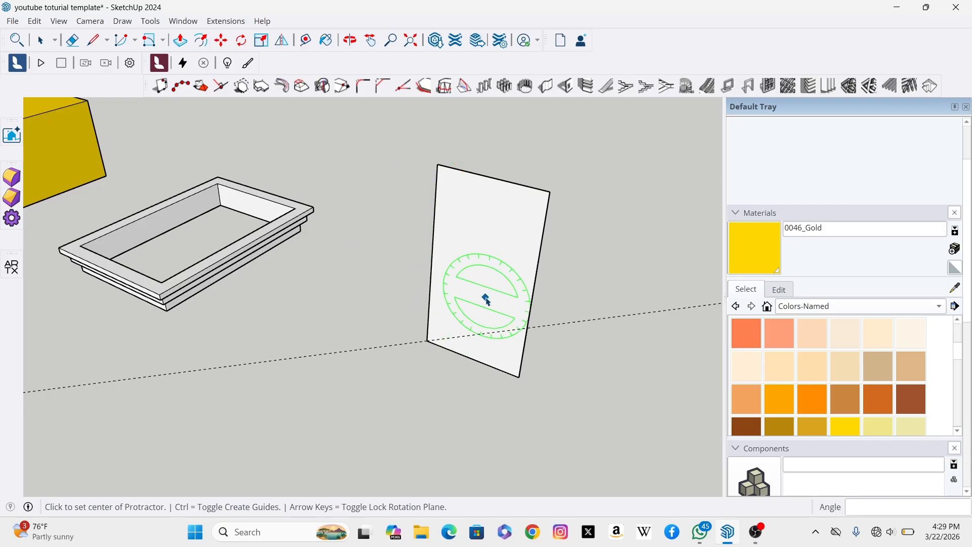
Step: Draw a line about 3464 mm along the 30° guide from the bottom-left corner to the rectangle's right edge
click(41, 42)
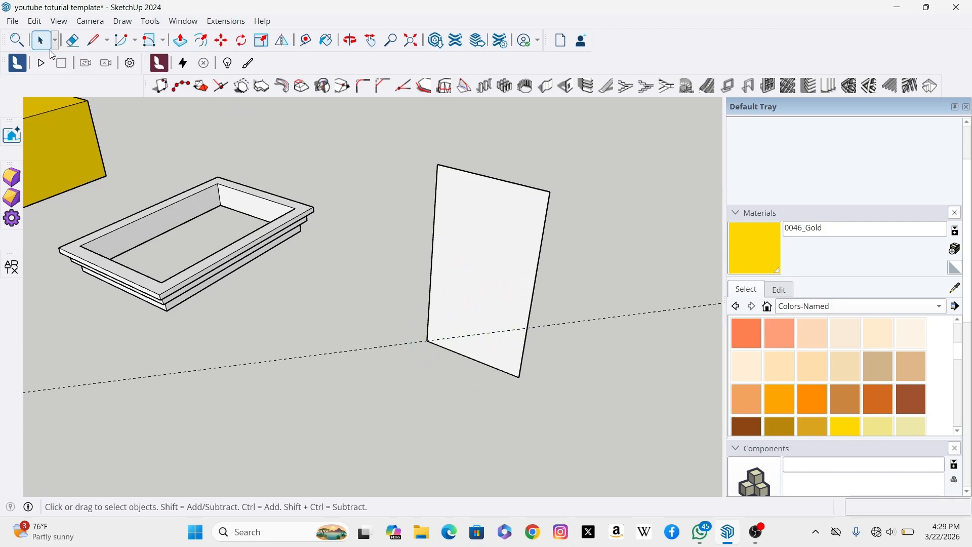
click(96, 43)
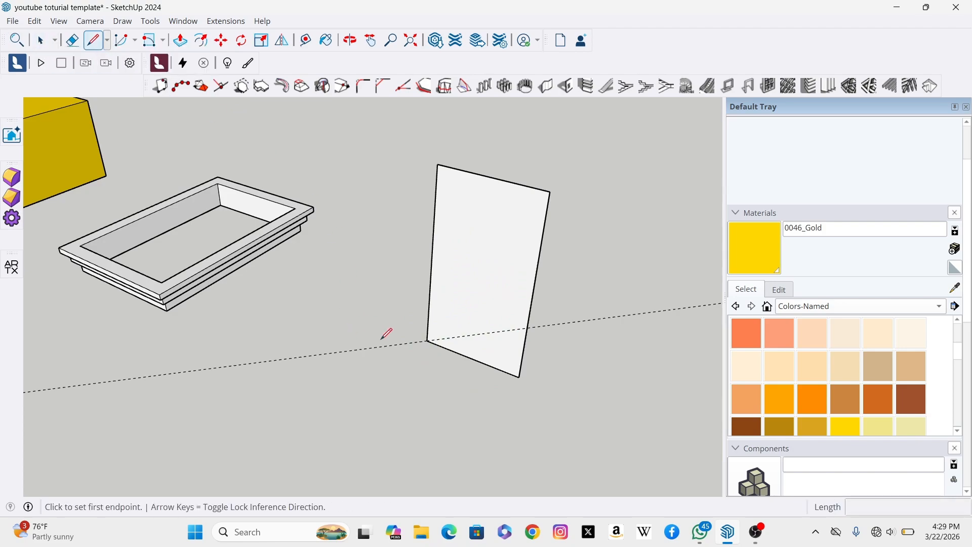
click(428, 340)
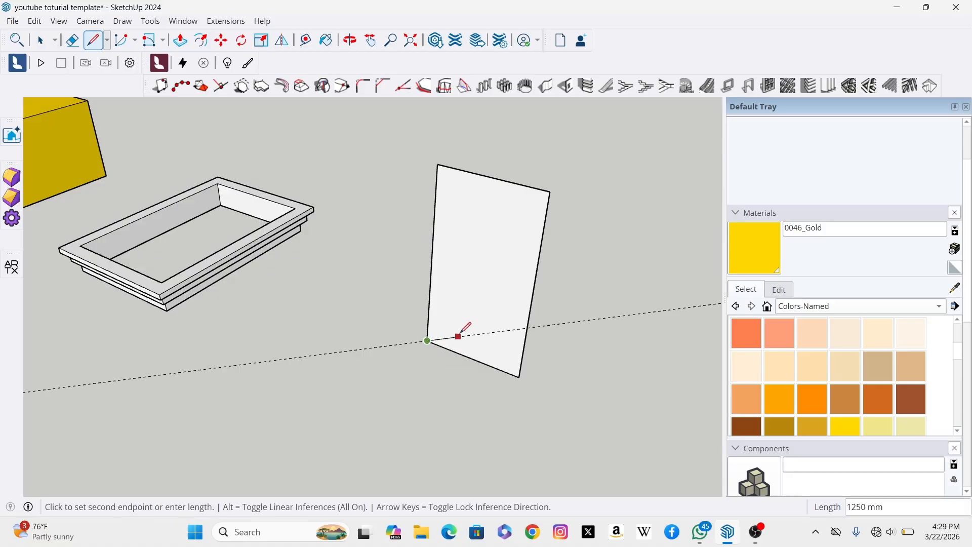
scroll(522, 327, up, 2)
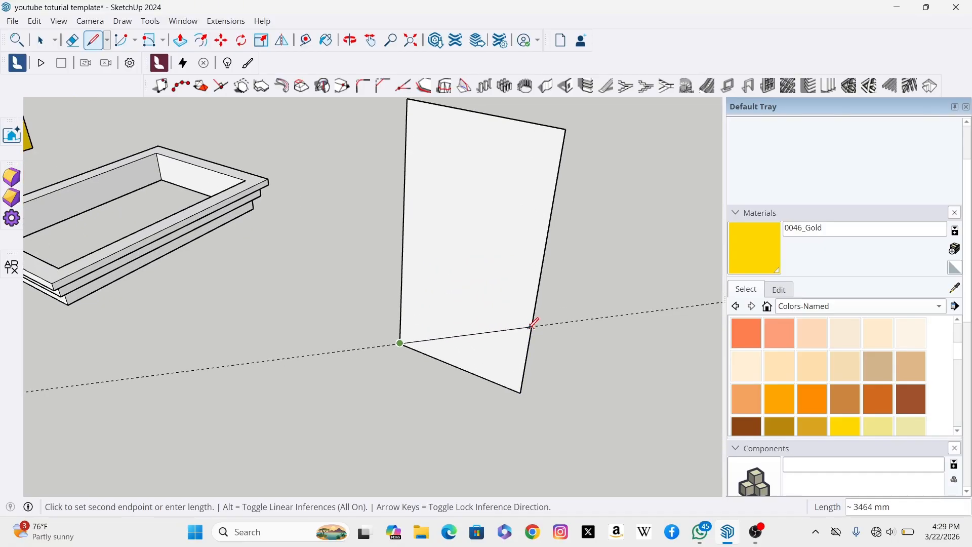
click(532, 325)
scroll(374, 295, down, 2)
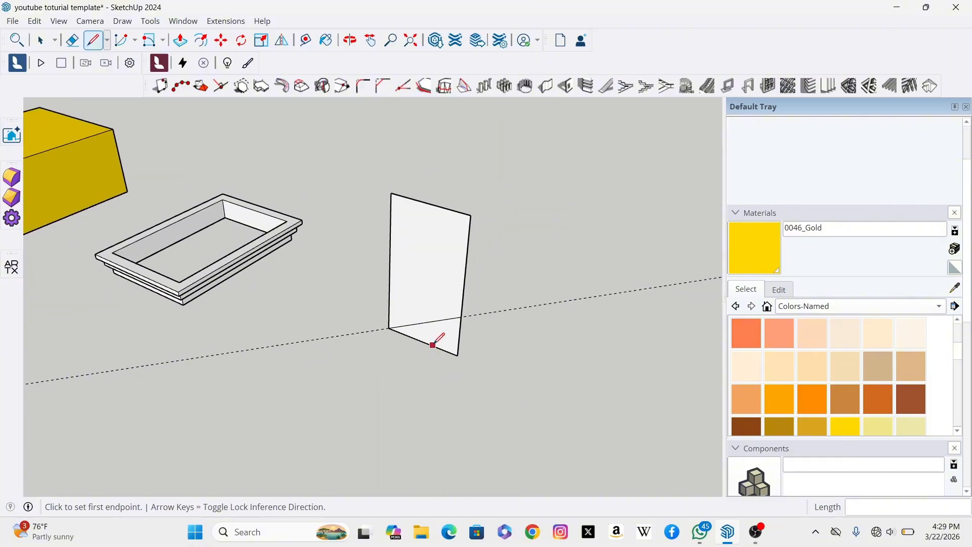
Step: Select the panel's upper face and inspect the 30° division line from different zoom levels
scroll(441, 329, up, 1)
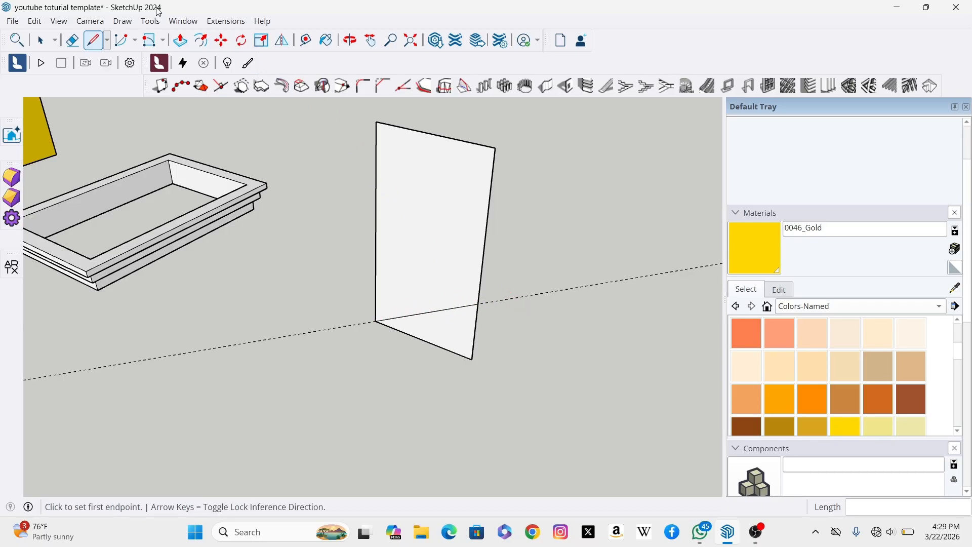
key(space)
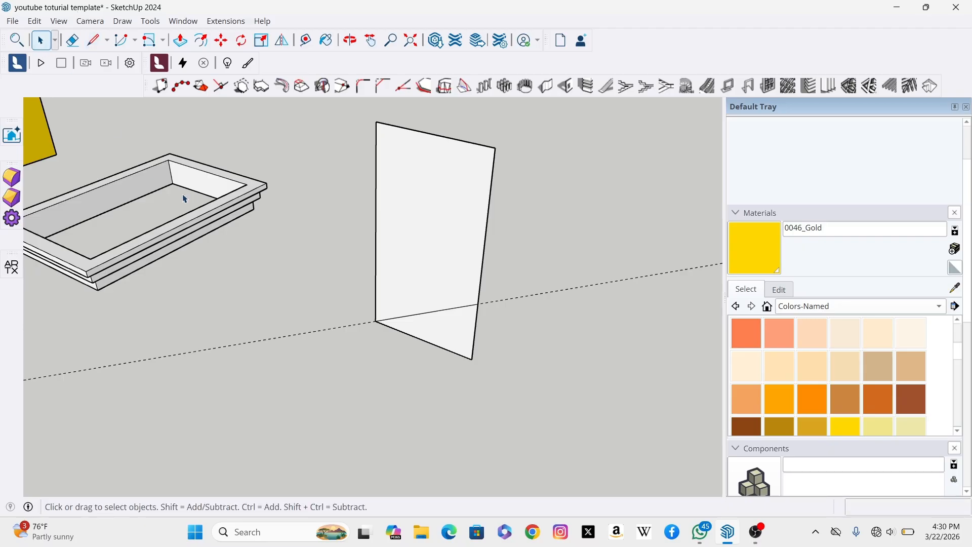
click(425, 245)
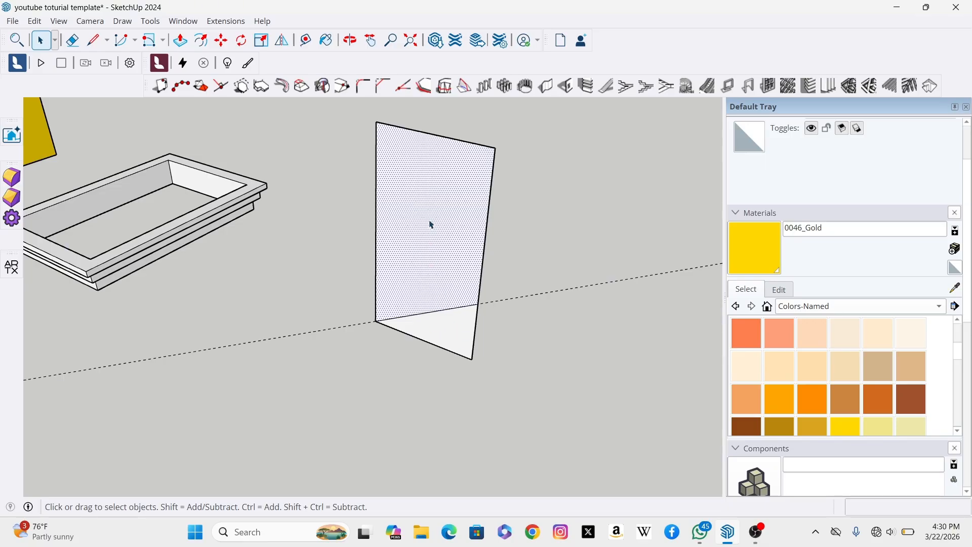
scroll(431, 335, up, 3)
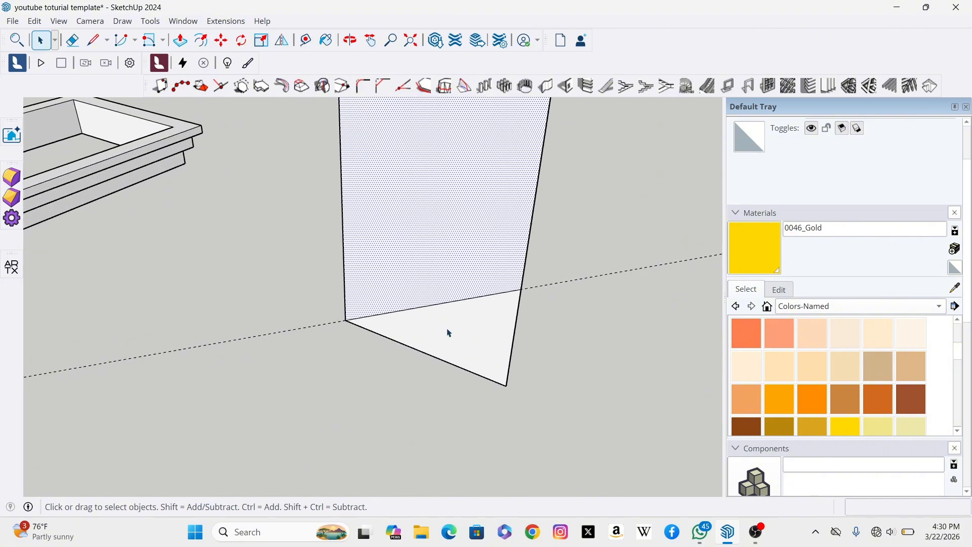
scroll(456, 340, down, 4)
scroll(469, 349, up, 3)
scroll(397, 341, up, 2)
scroll(412, 341, down, 3)
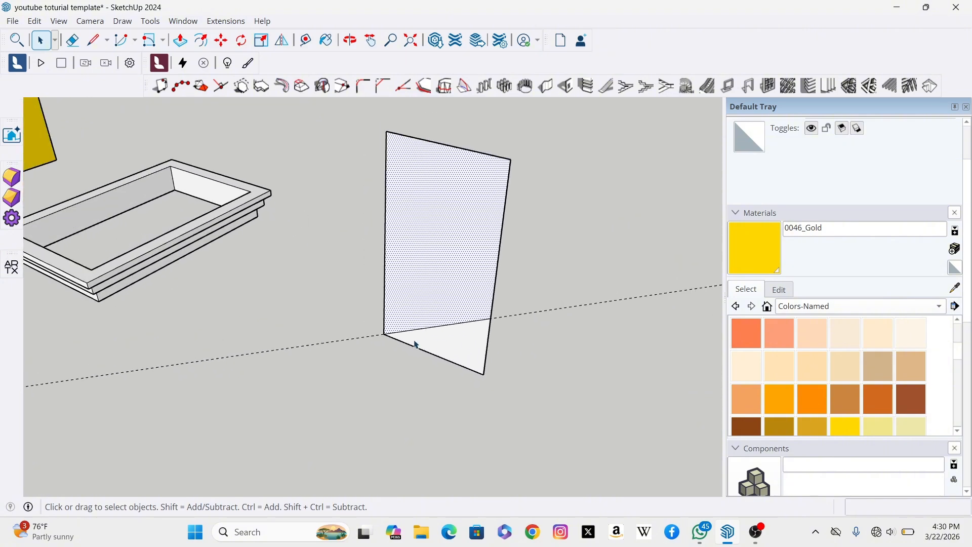
scroll(406, 337, up, 2)
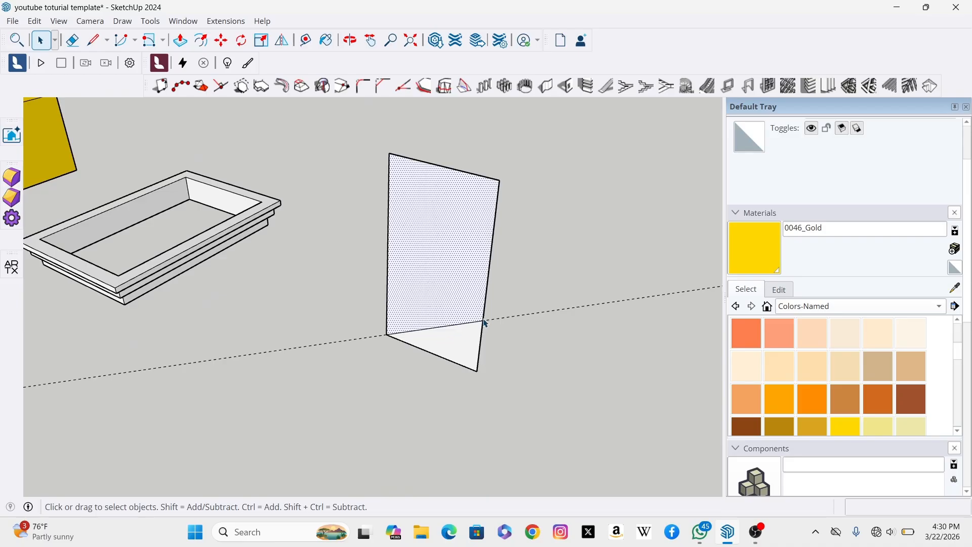
scroll(484, 323, up, 1)
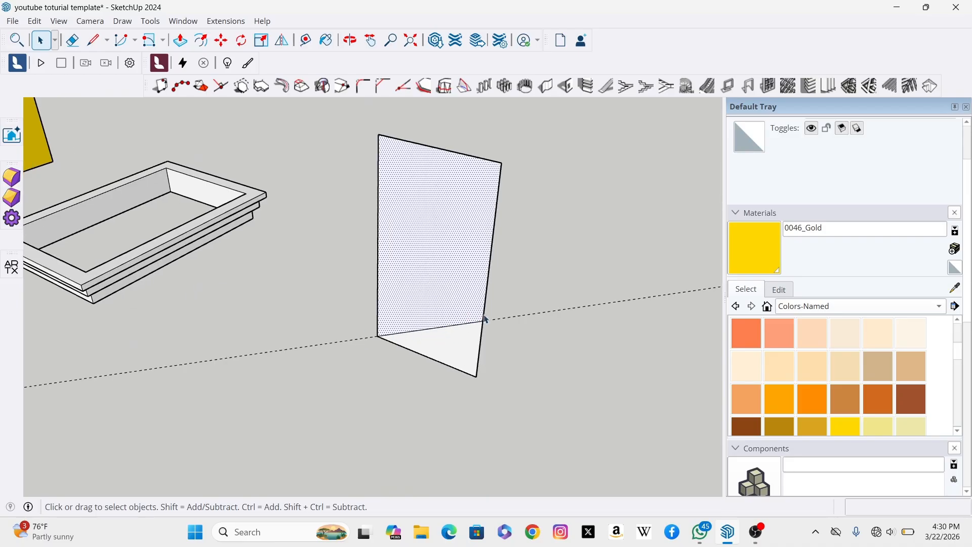
scroll(444, 341, up, 2)
scroll(443, 351, down, 4)
scroll(436, 323, up, 2)
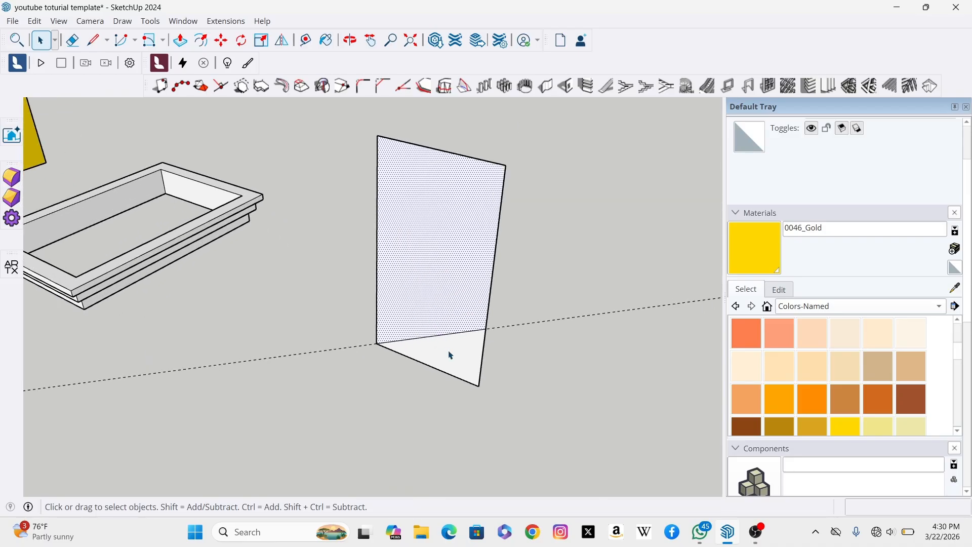
scroll(453, 357, up, 1)
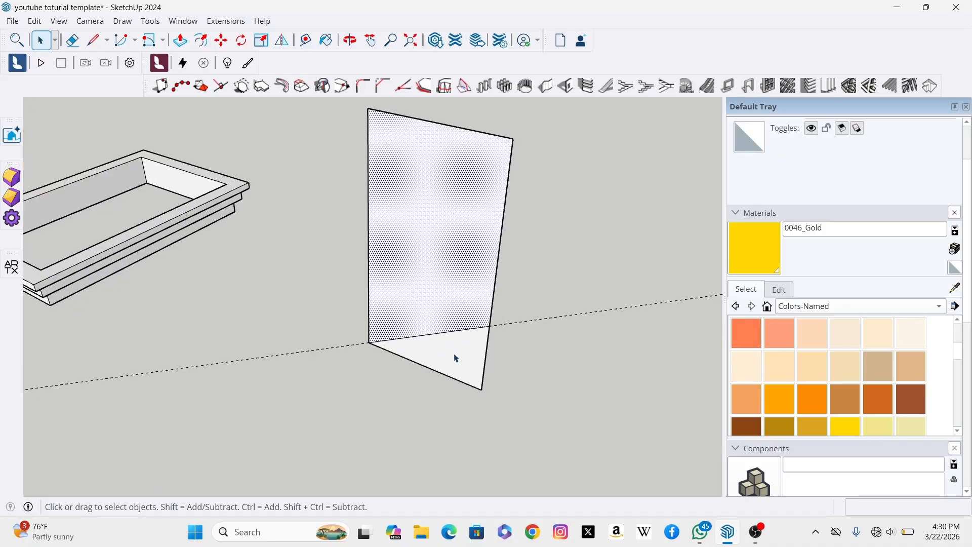
scroll(456, 358, down, 1)
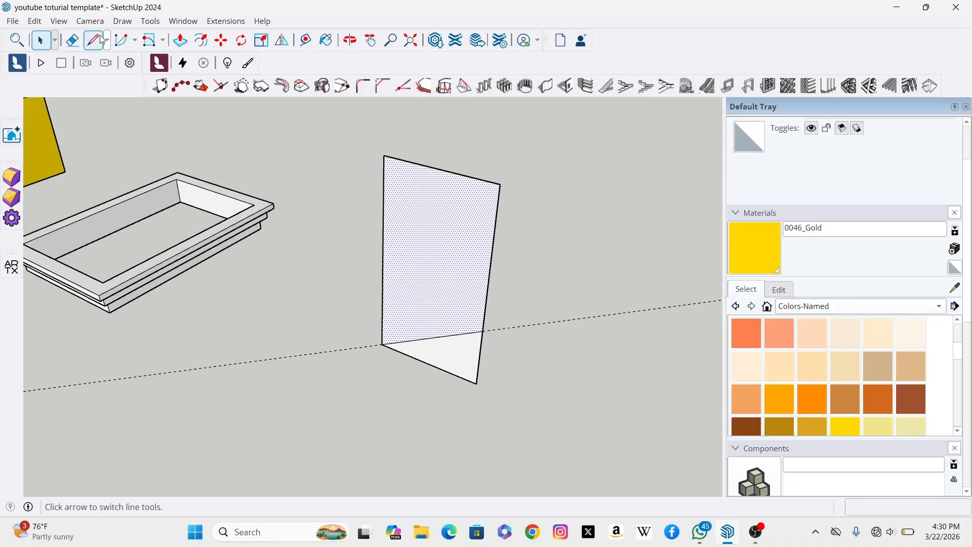
Step: Erase the two edges below the 30° line to trim the lower triangle off the panel
click(73, 41)
click(75, 42)
scroll(451, 384, up, 2)
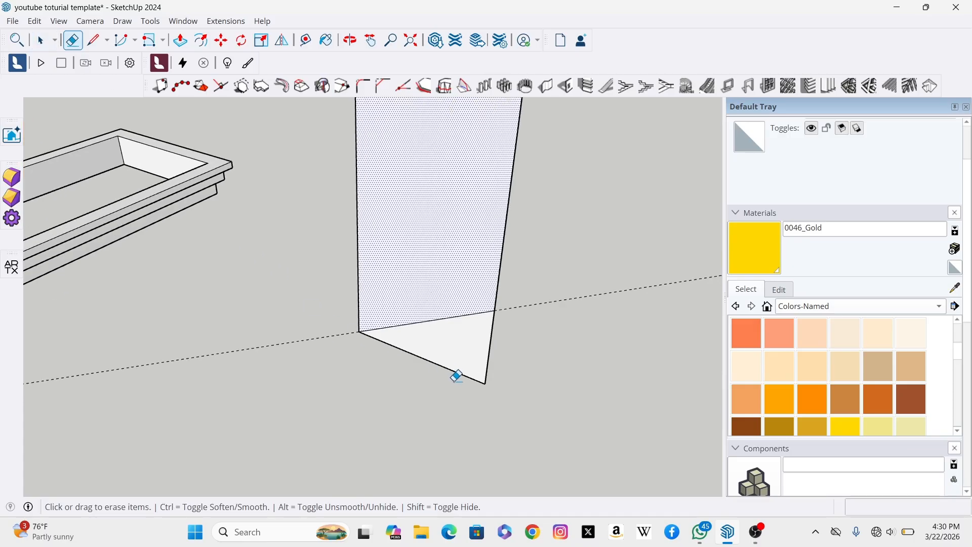
click(452, 369)
click(490, 337)
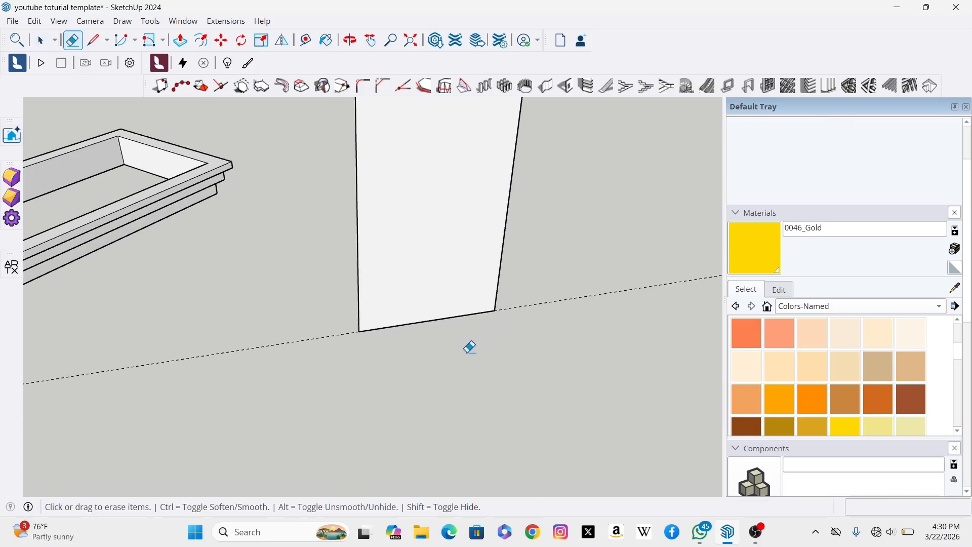
Step: Inspect the trimmed angled panel alongside the gold box and frame from different distances
scroll(475, 336, down, 2)
drag(534, 297, 535, 297)
scroll(441, 322, up, 5)
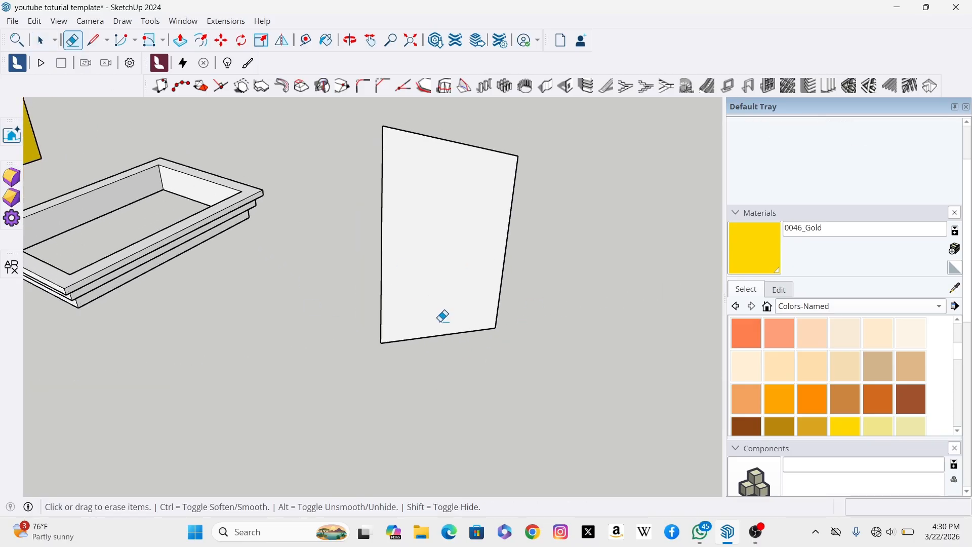
scroll(443, 370, down, 3)
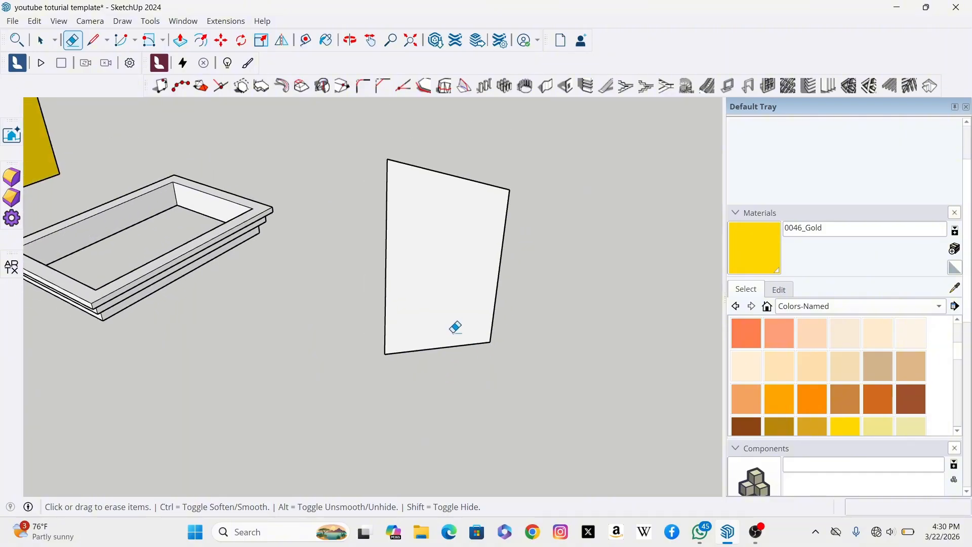
scroll(501, 330, down, 3)
scroll(440, 300, up, 1)
scroll(645, 352, down, 3)
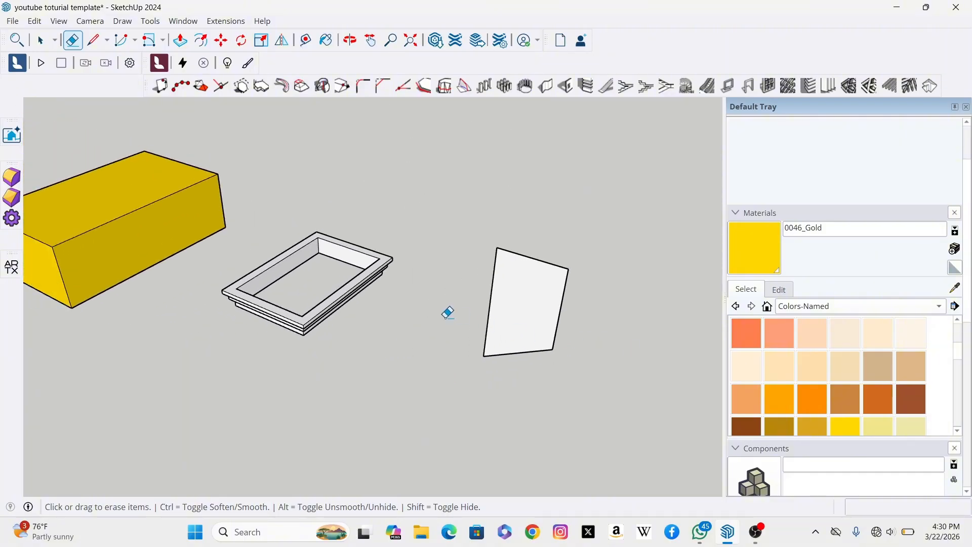
scroll(551, 314, down, 3)
scroll(525, 323, up, 2)
scroll(537, 313, up, 4)
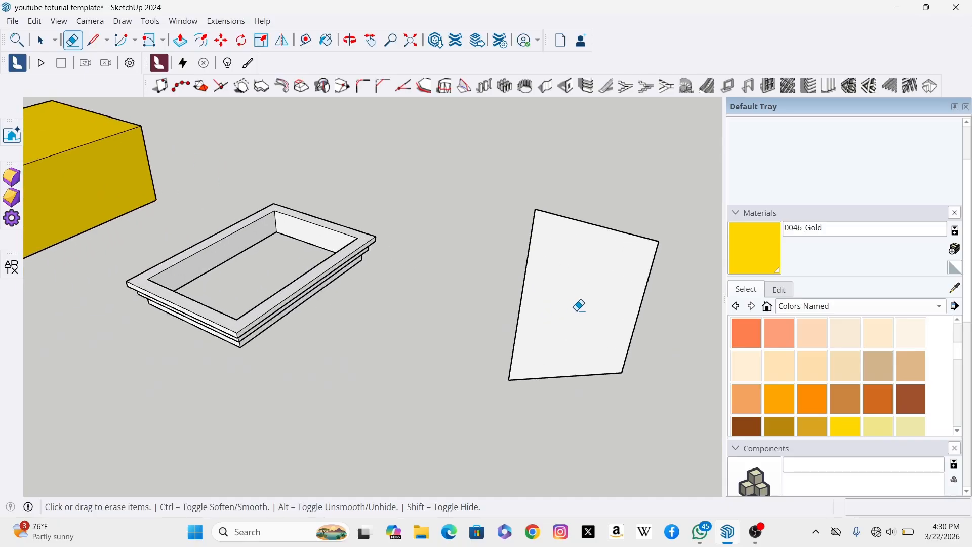
scroll(466, 306, down, 2)
scroll(445, 310, down, 2)
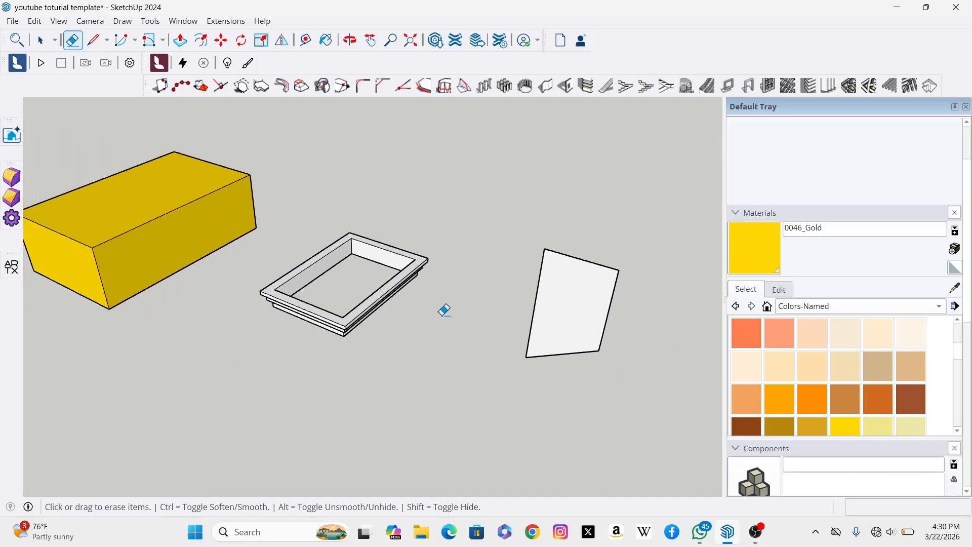
scroll(462, 307, down, 2)
scroll(386, 306, up, 2)
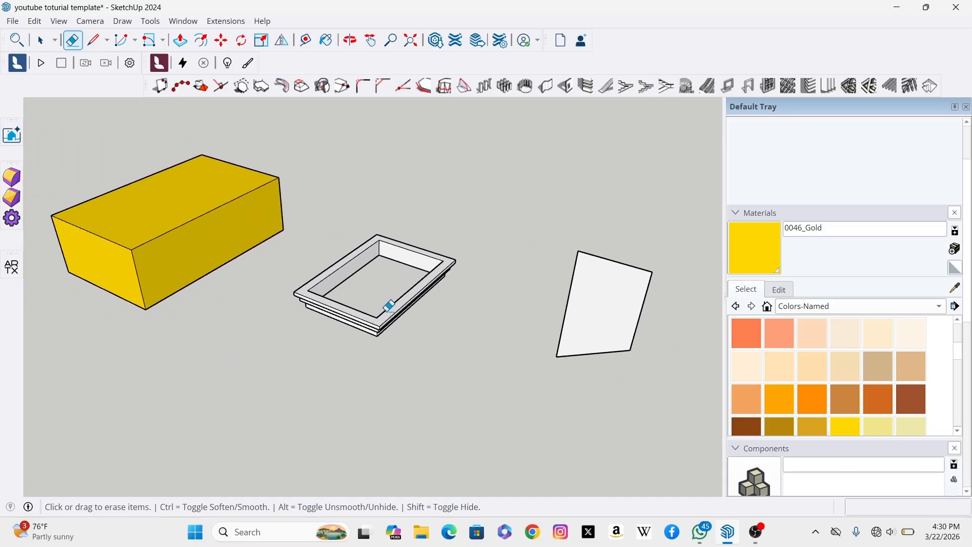
scroll(500, 306, down, 2)
scroll(392, 281, up, 1)
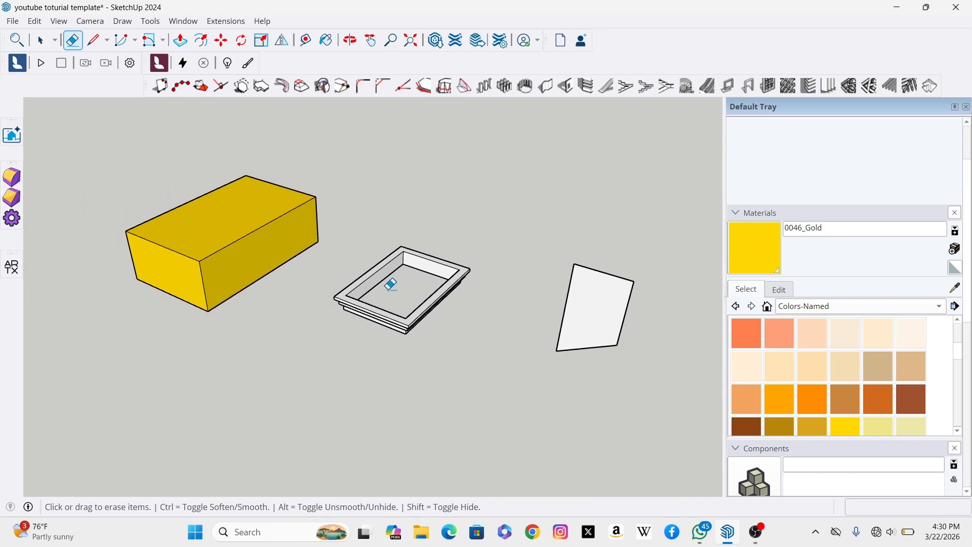
scroll(506, 291, down, 3)
scroll(367, 280, up, 1)
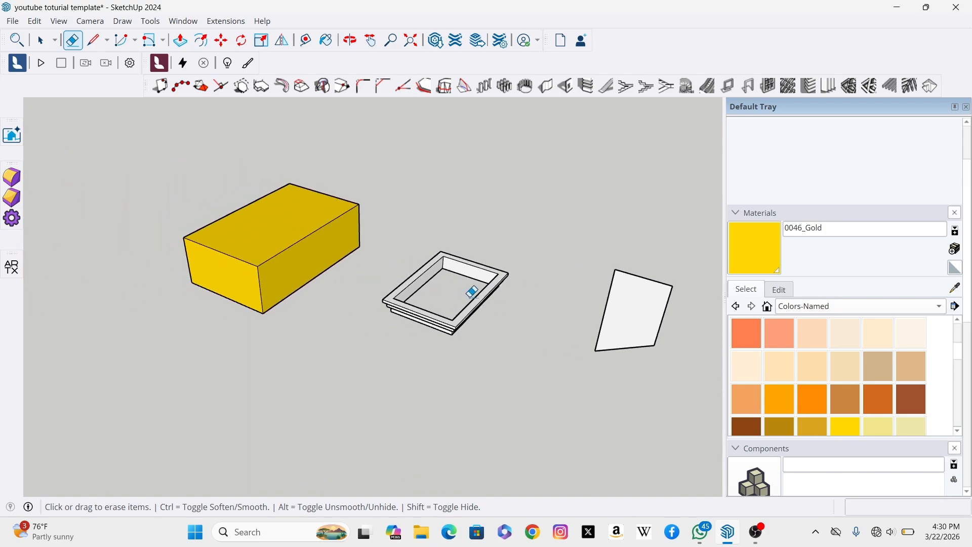
scroll(468, 279, up, 1)
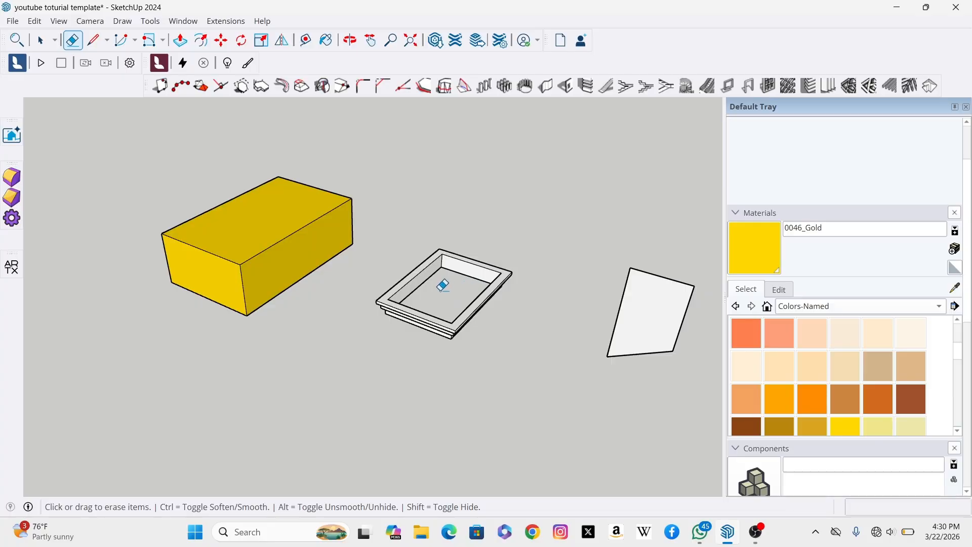